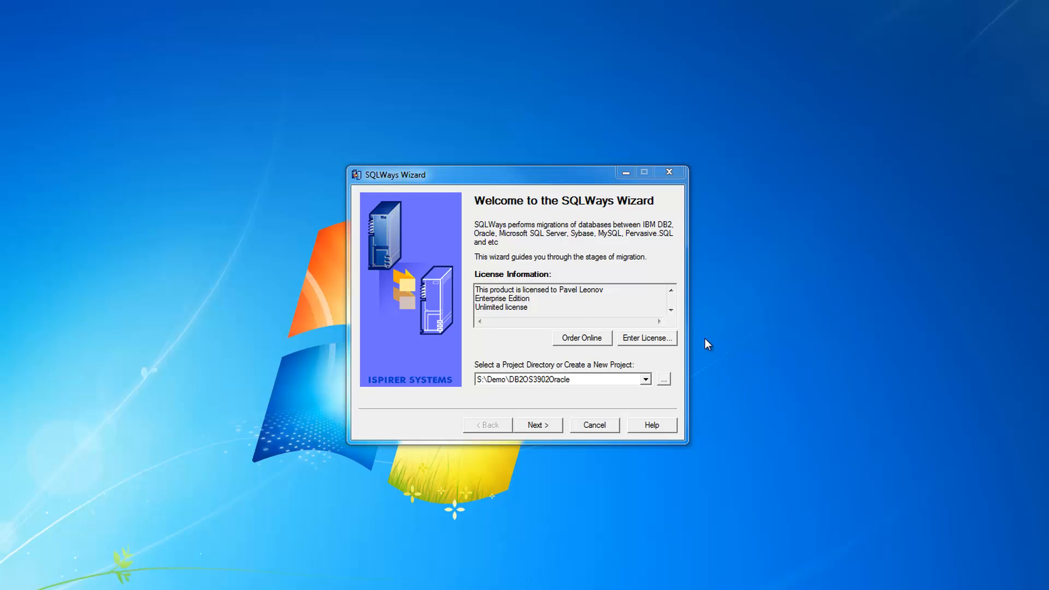
Proceed with the project directory S:\Demo\DB2OS3902Oracle and accept DB2OS390_TEST with its saved credentials as the source database
{"action": "left_click", "coordinate": [545, 175]}
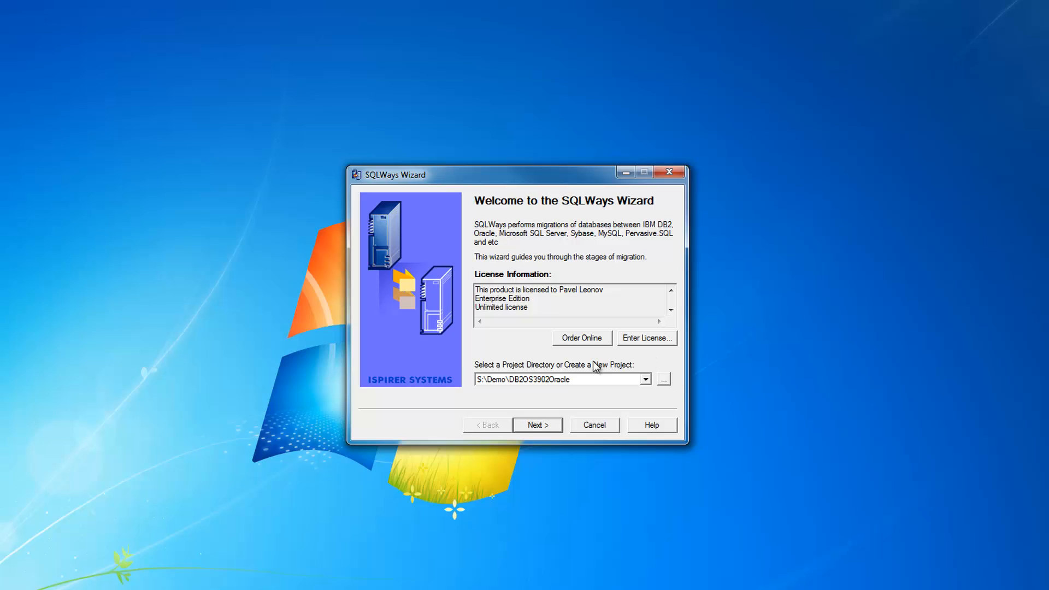
{"action": "left_click", "coordinate": [535, 425]}
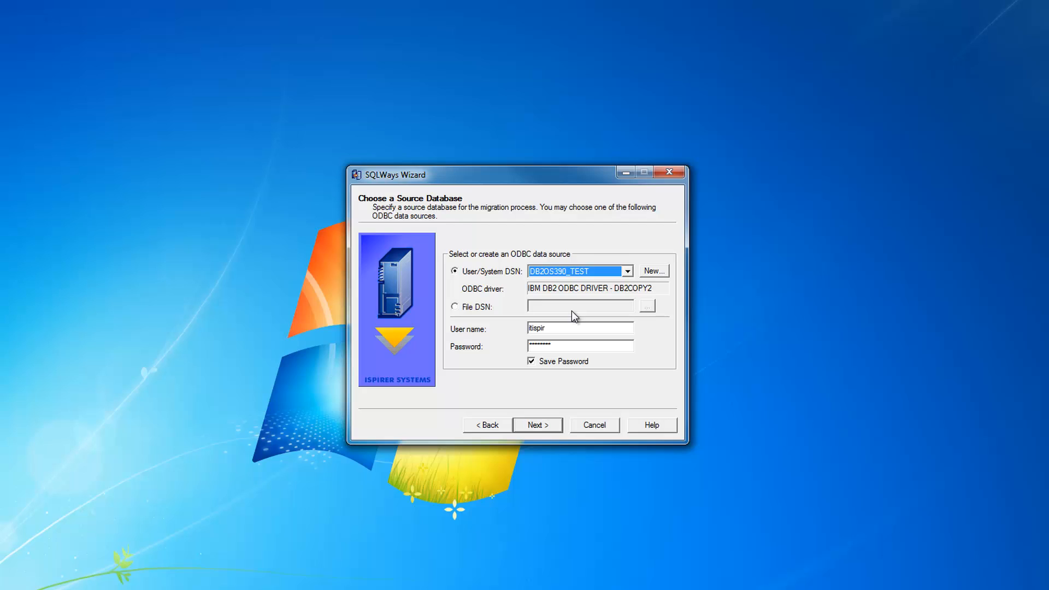
{"action": "left_click", "coordinate": [568, 328]}
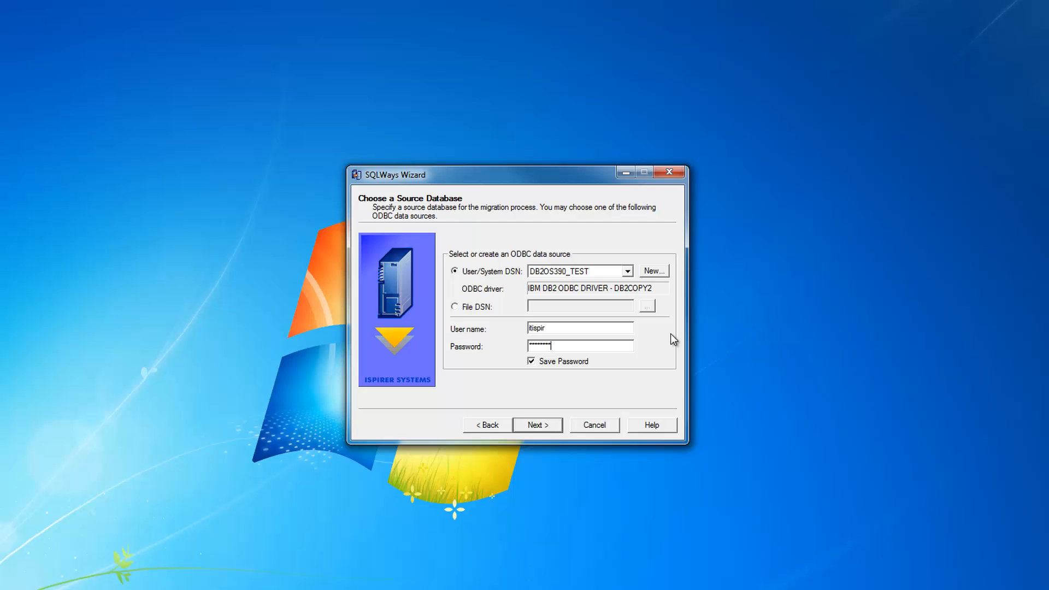
{"action": "left_click", "coordinate": [536, 428]}
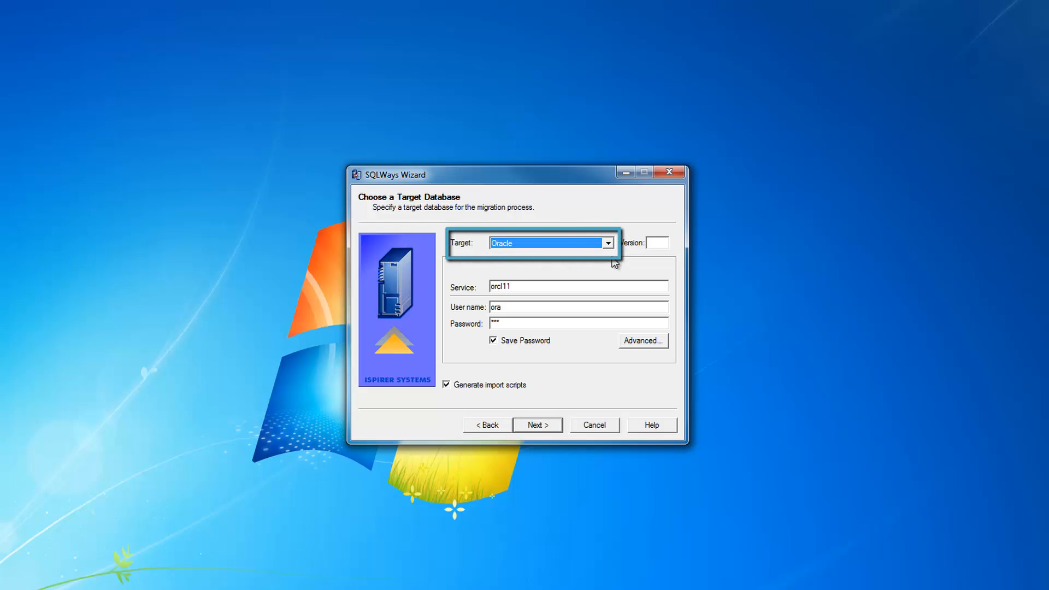
Check the BIN directory in the Oracle advanced options and accept Oracle with service orcl11 as the target database
{"action": "left_click", "coordinate": [526, 287]}
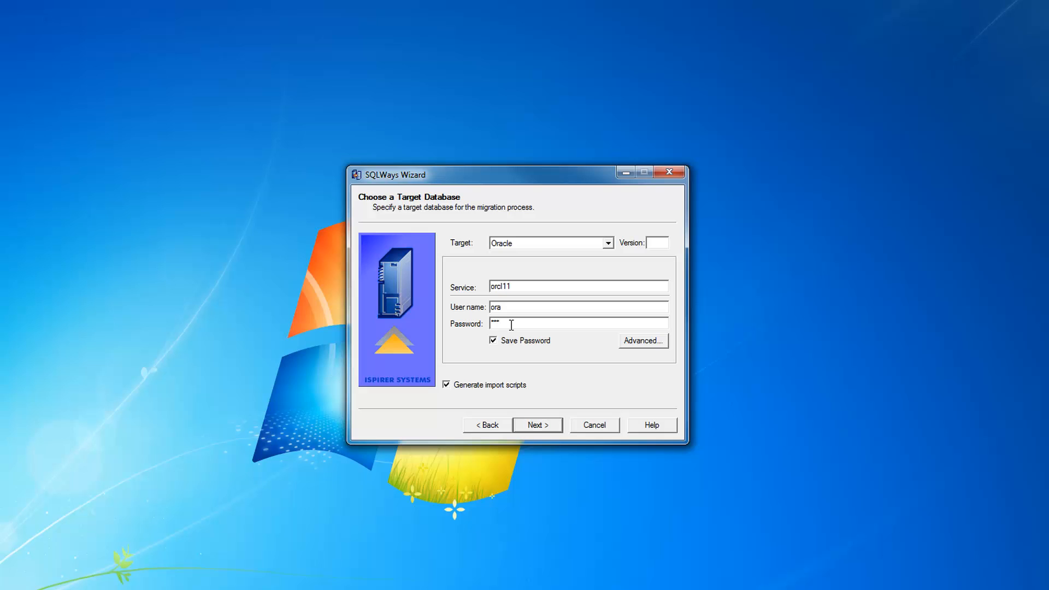
{"action": "left_click", "coordinate": [652, 339]}
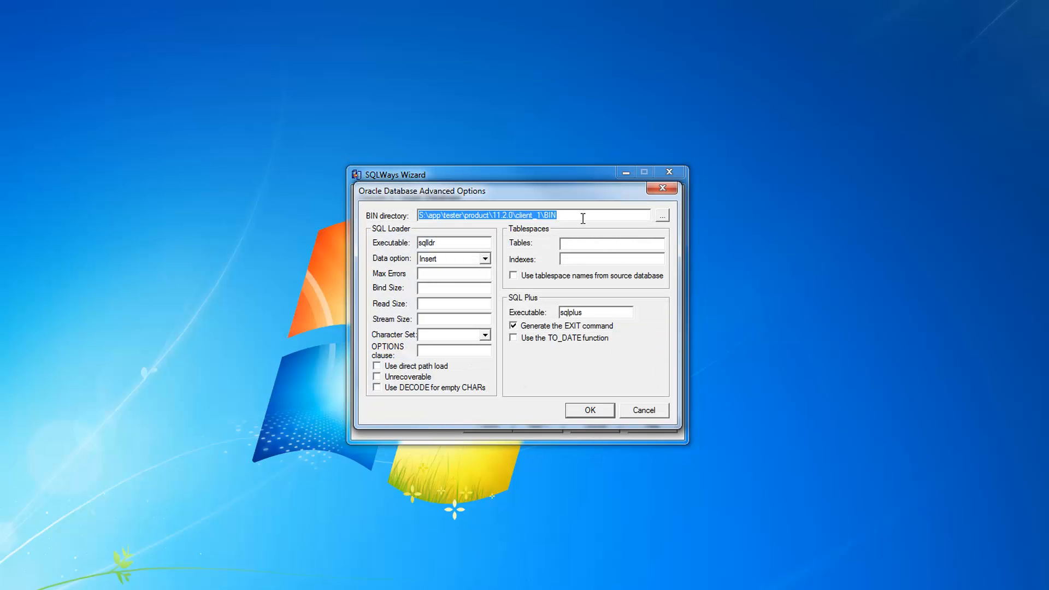
{"action": "left_click_drag", "start_coordinate": [584, 218], "coordinate": [418, 217]}
{"action": "left_click", "coordinate": [591, 410]}
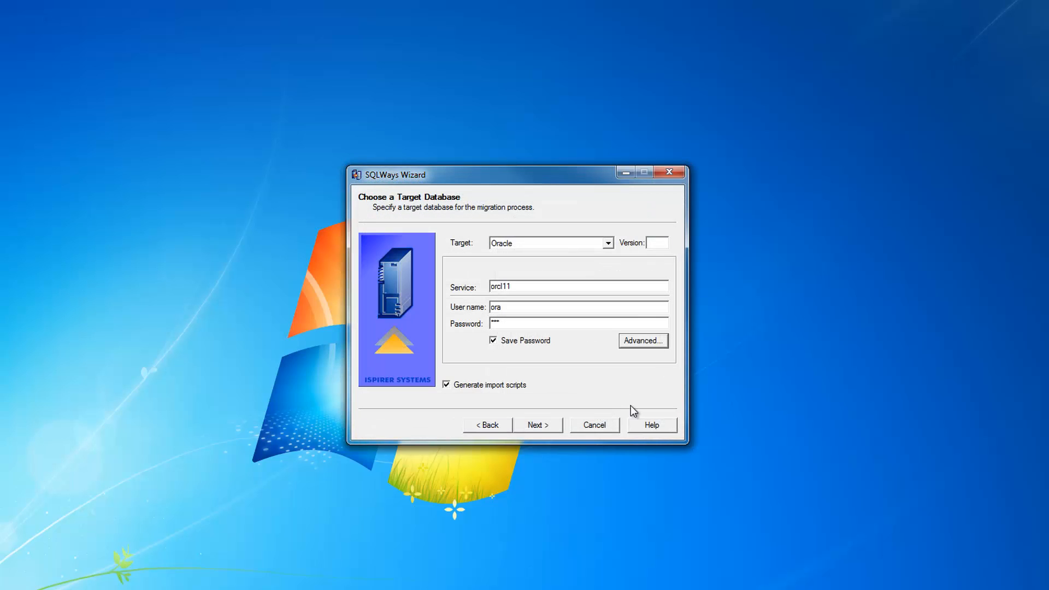
{"action": "left_click", "coordinate": [535, 426]}
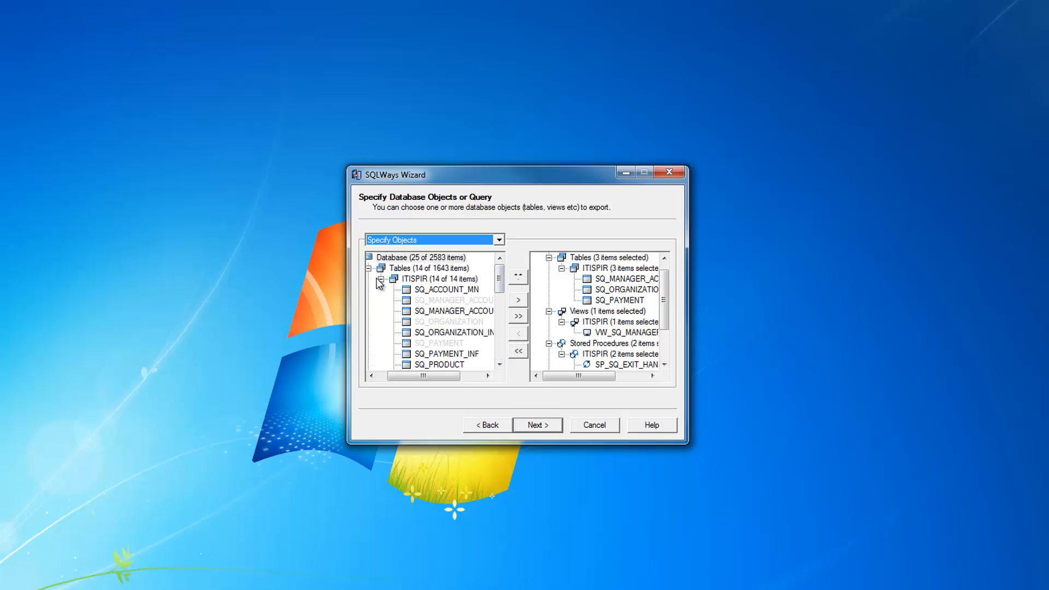
Collapse the ITISPIR groups under tables, views, stored procedures and triggers in the available database objects tree
{"action": "left_click", "coordinate": [381, 278]}
{"action": "left_click", "coordinate": [381, 300]}
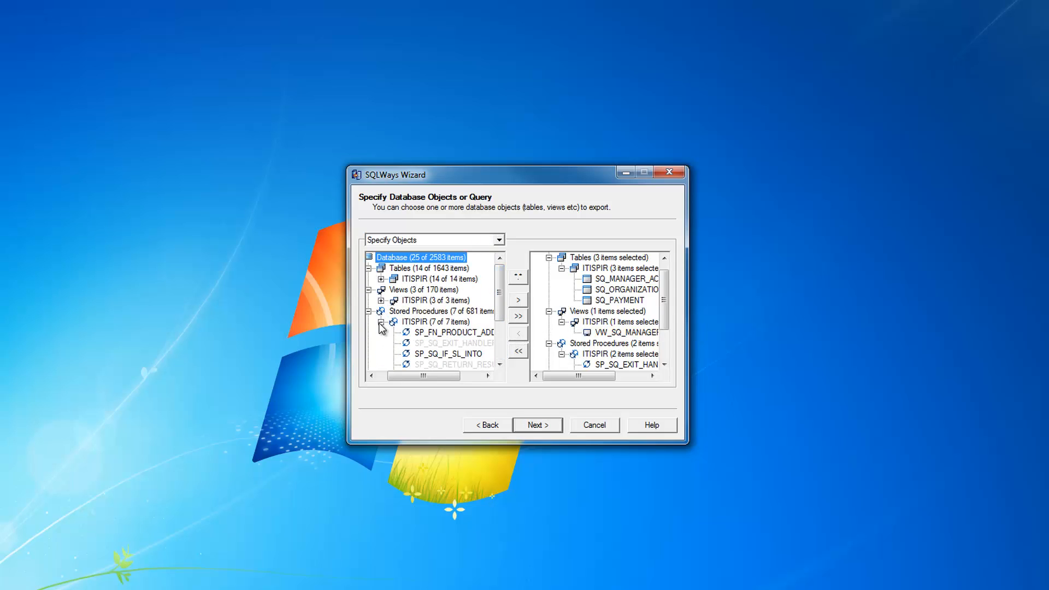
{"action": "left_click", "coordinate": [381, 322]}
{"action": "left_click", "coordinate": [386, 354]}
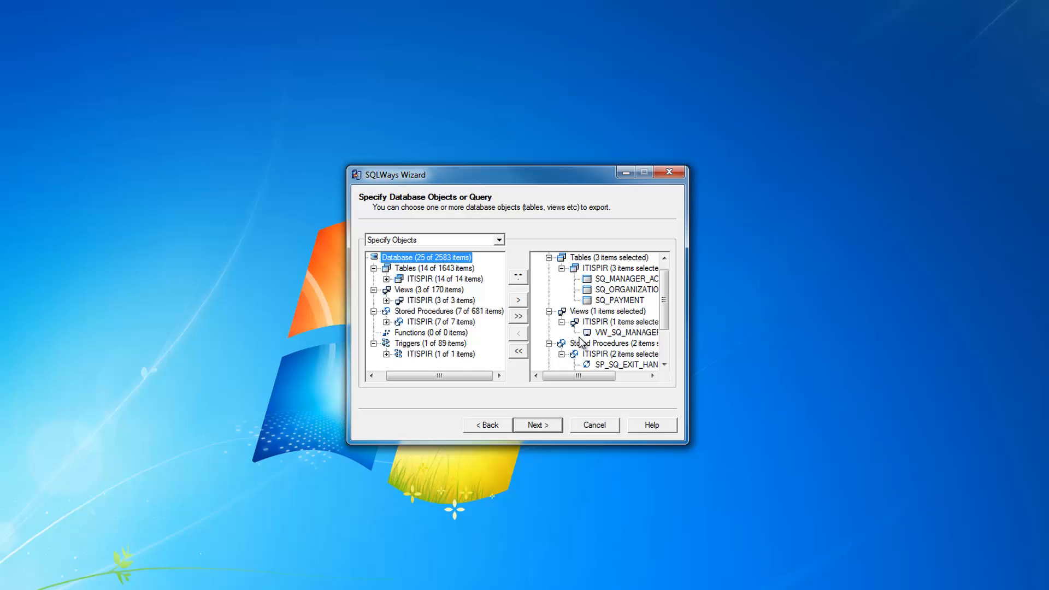
Collapse the table, view, stored procedure and trigger groups in the selected objects tree and accept the object selection
{"action": "mouse_move", "coordinate": [663, 297]}
{"action": "left_mouse_down"}
{"action": "mouse_move", "coordinate": [664, 276]}
{"action": "mouse_move", "coordinate": [662, 339]}
{"action": "mouse_move", "coordinate": [664, 279]}
{"action": "left_mouse_up"}
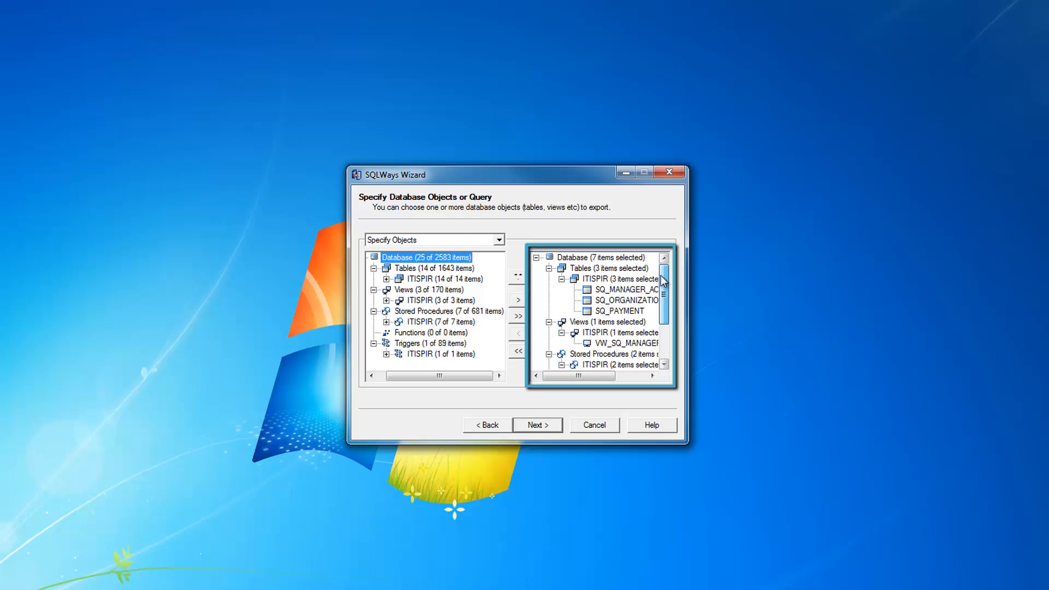
{"action": "left_click", "coordinate": [549, 268]}
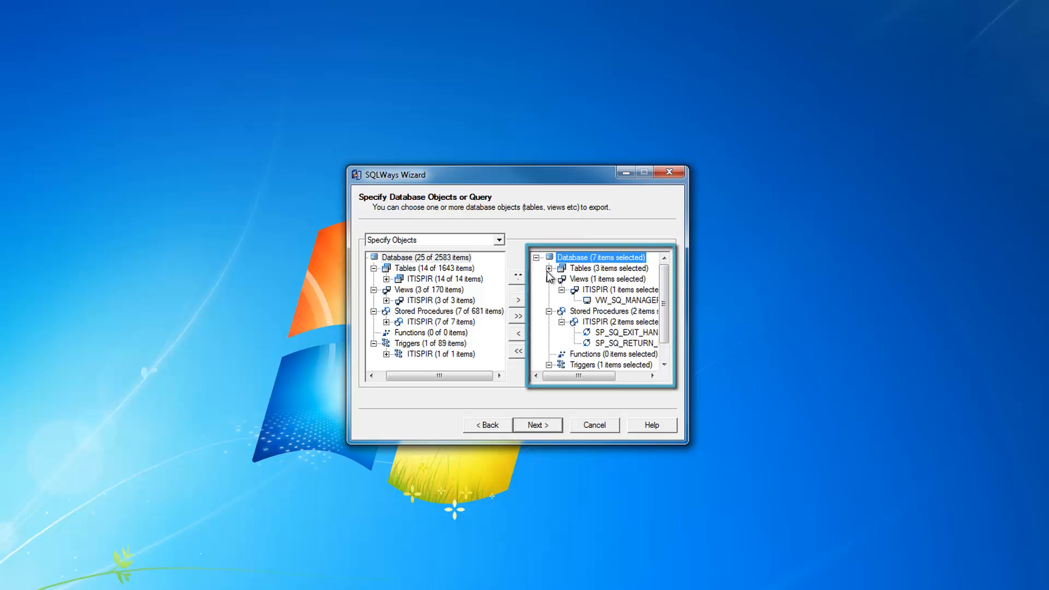
{"action": "left_click", "coordinate": [549, 279]}
{"action": "left_click", "coordinate": [549, 290]}
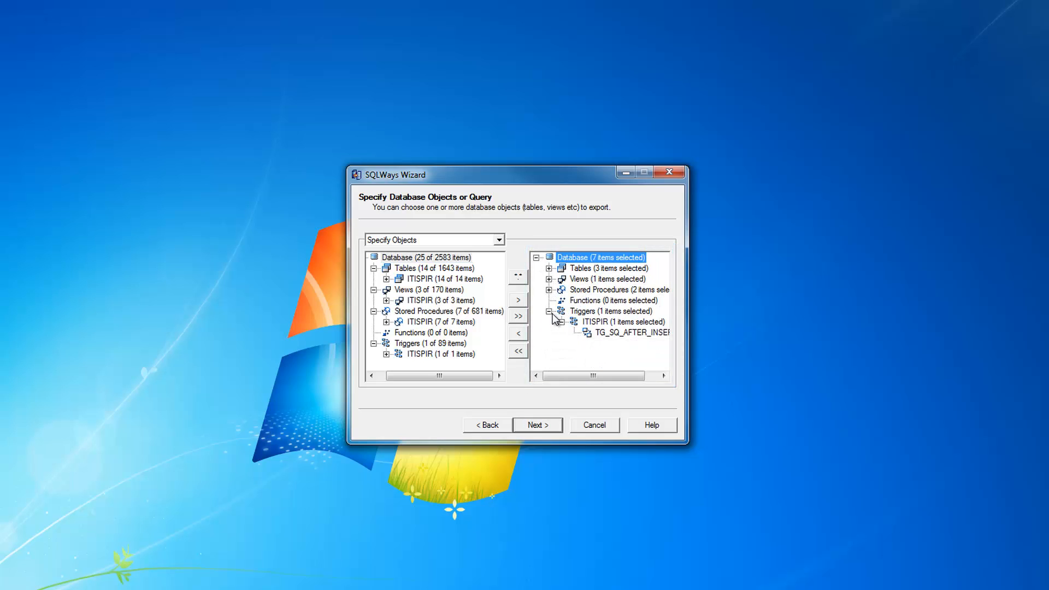
{"action": "left_click", "coordinate": [549, 311]}
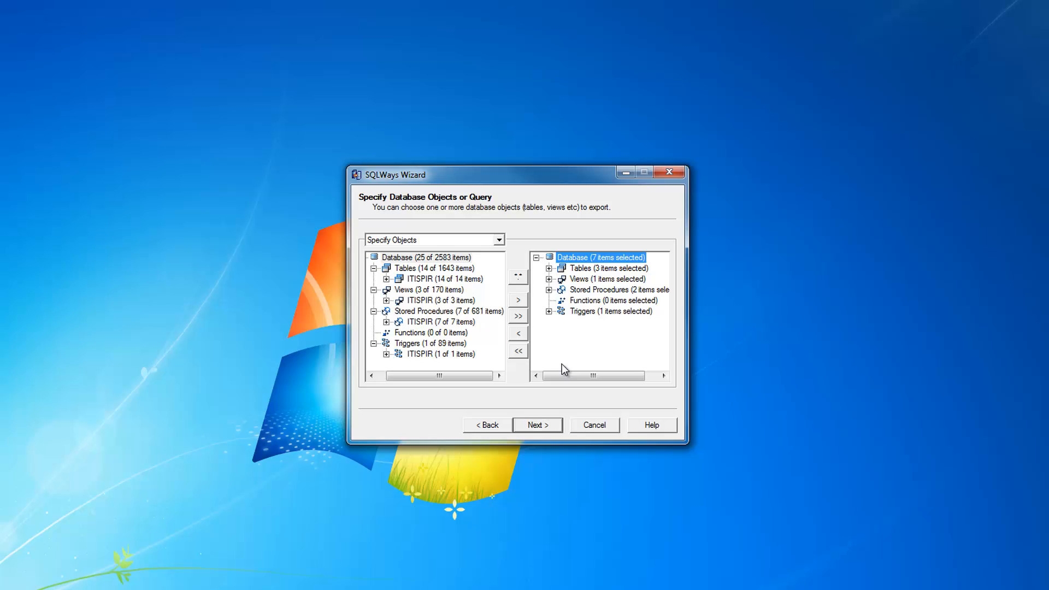
{"action": "left_click", "coordinate": [532, 425]}
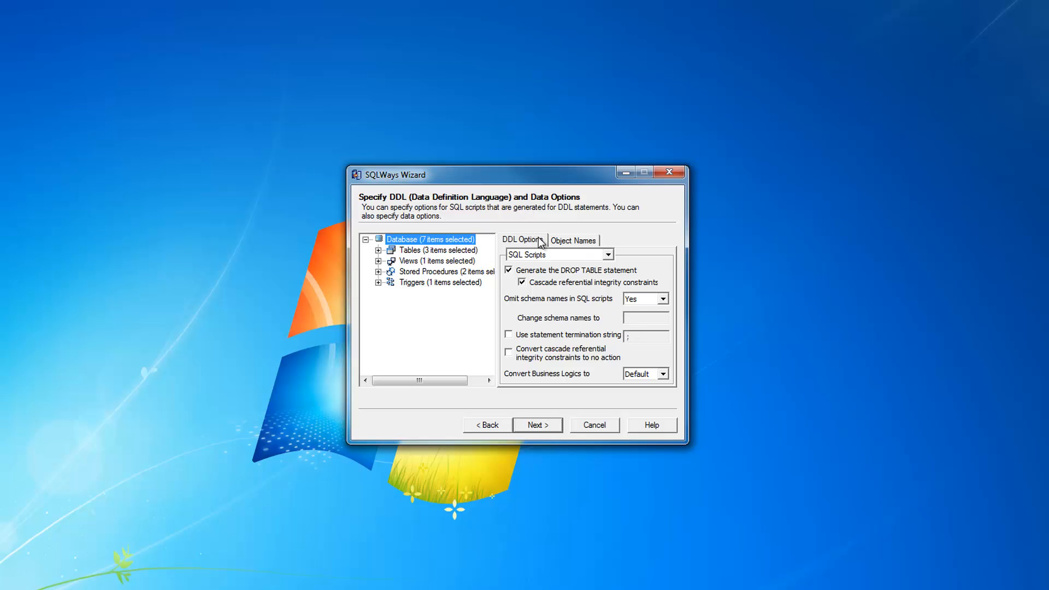
Turn Export Data off and back on in the data options for the selected tables
{"action": "left_click", "coordinate": [425, 249]}
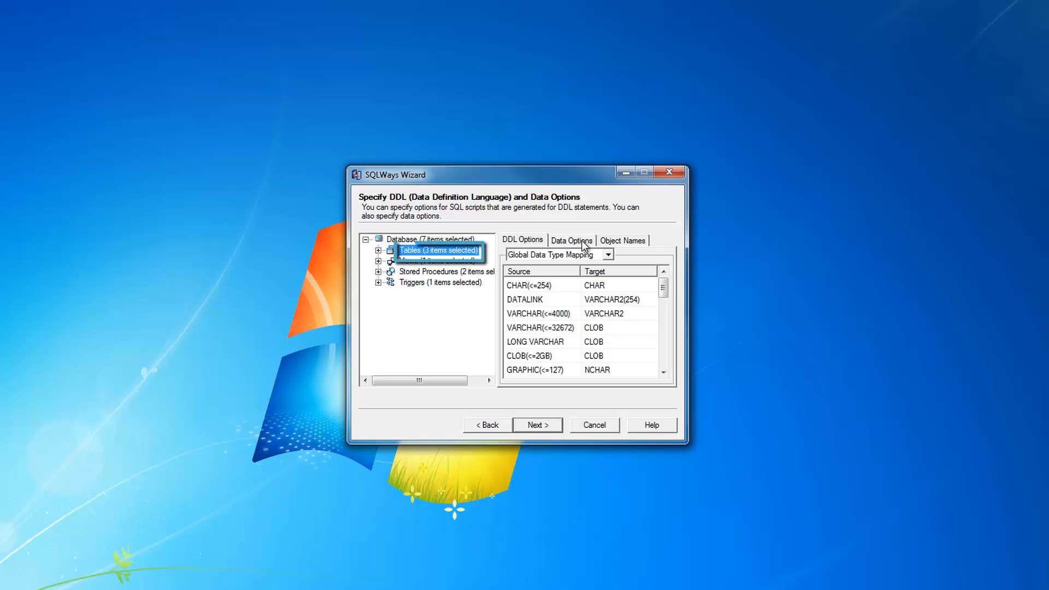
{"action": "left_click", "coordinate": [582, 241]}
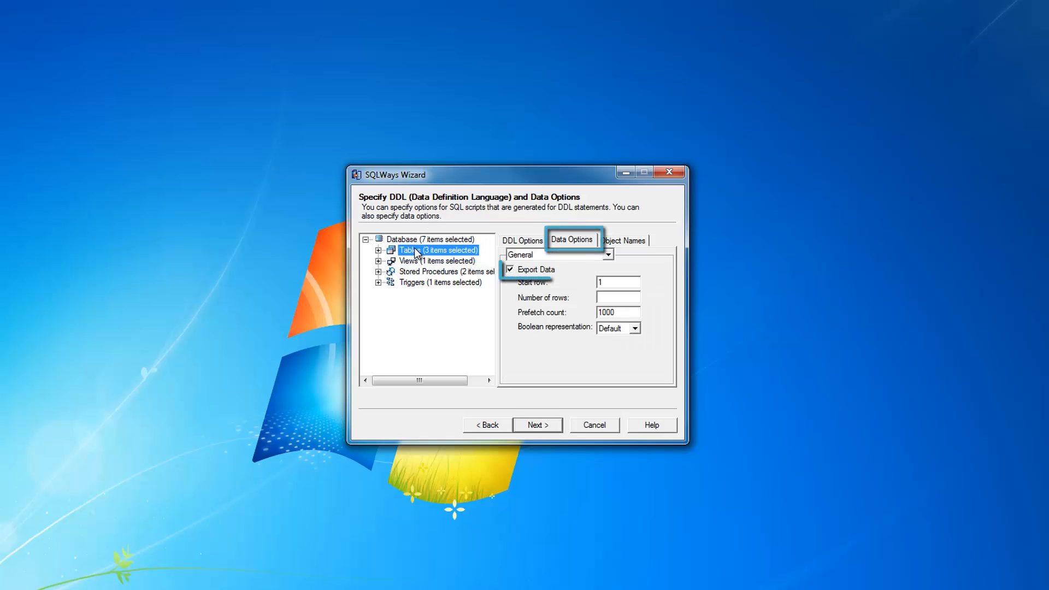
{"action": "left_click", "coordinate": [509, 270]}
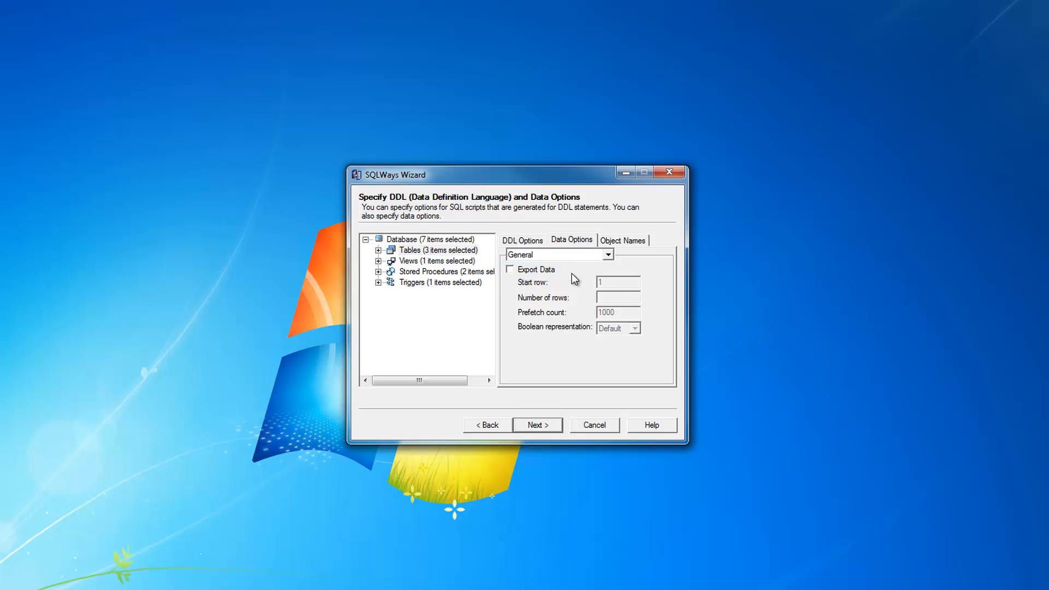
{"action": "left_click", "coordinate": [532, 272]}
Show the SQL Scripts settings in the tables' DDL options and turn Generate DDL off and back on
{"action": "left_click", "coordinate": [522, 241]}
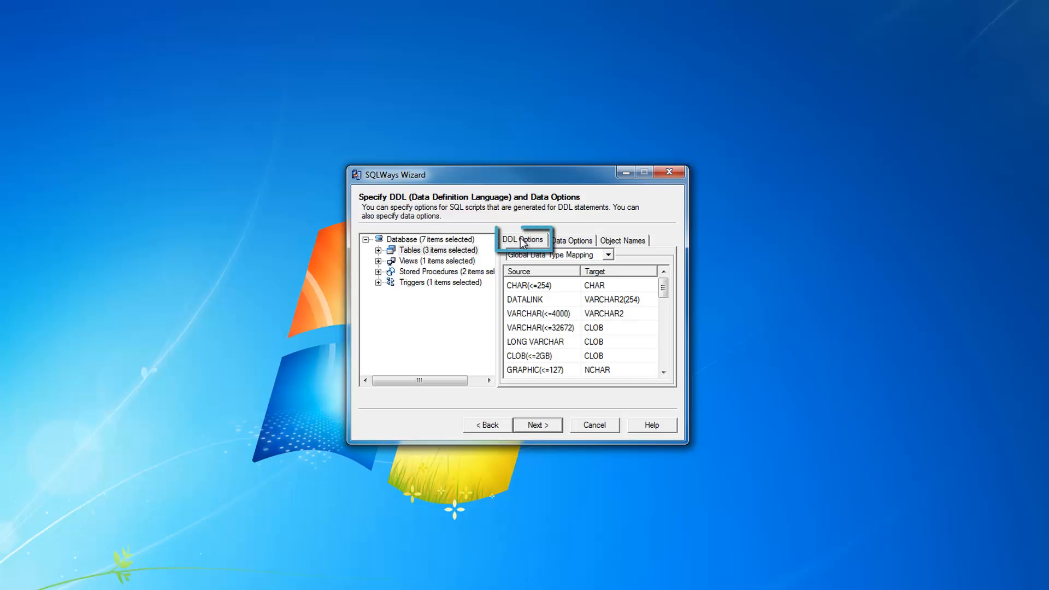
{"action": "left_click", "coordinate": [549, 254]}
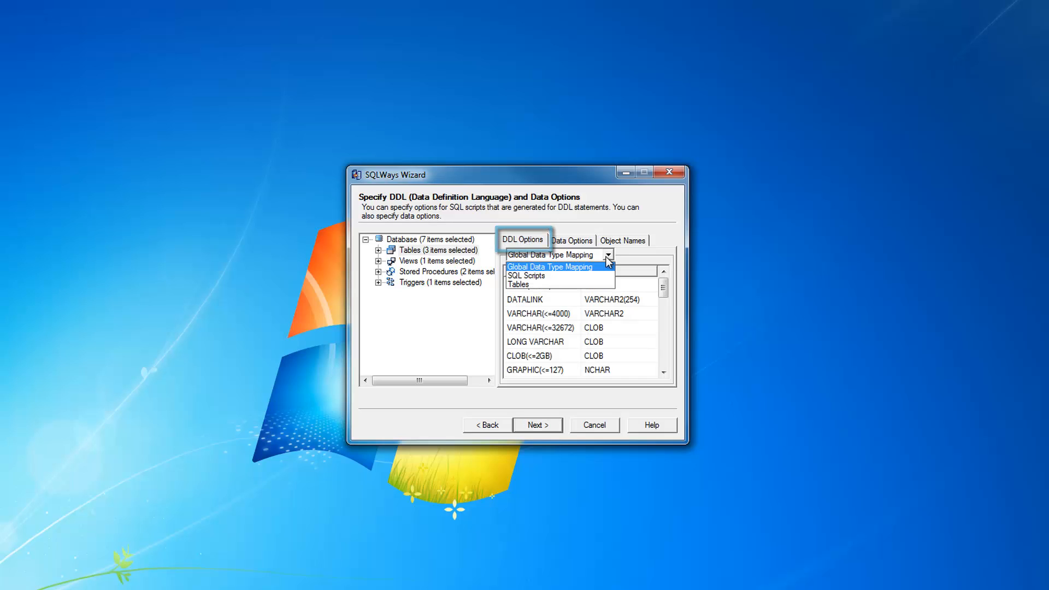
{"action": "left_click", "coordinate": [545, 276]}
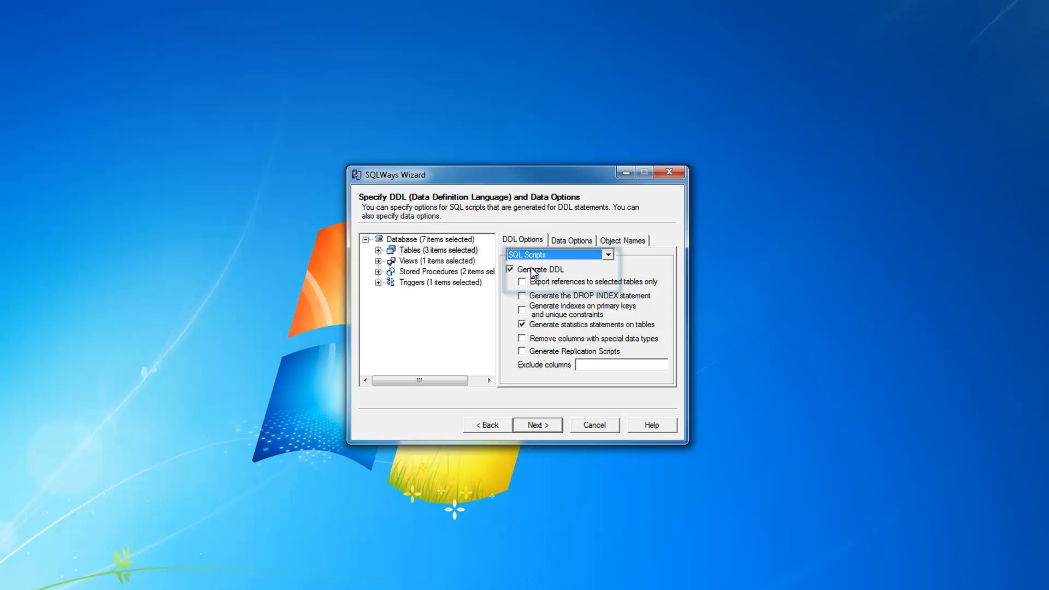
{"action": "left_click", "coordinate": [526, 270]}
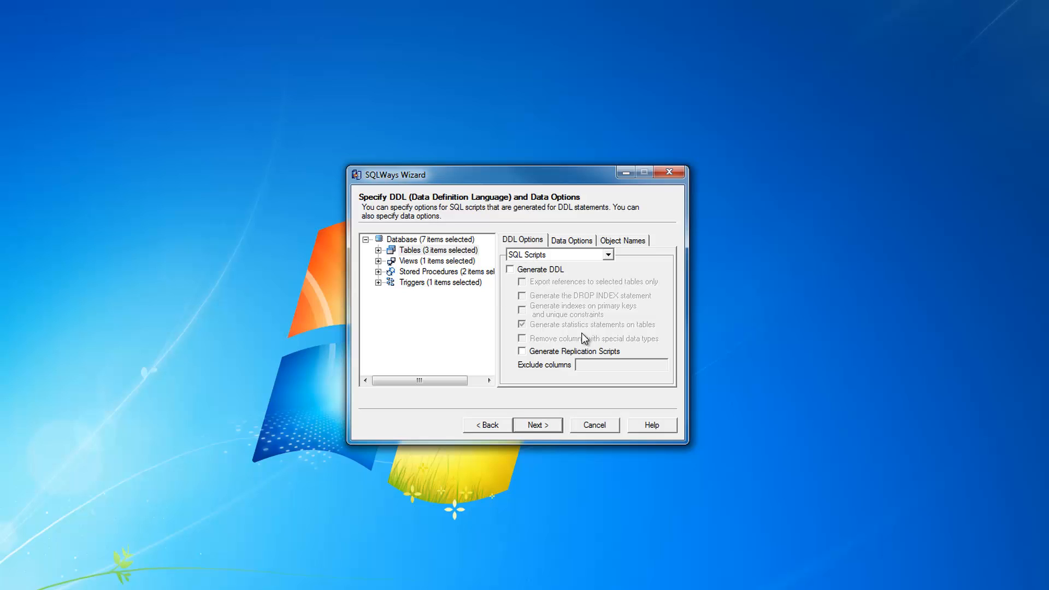
{"action": "left_click", "coordinate": [537, 270]}
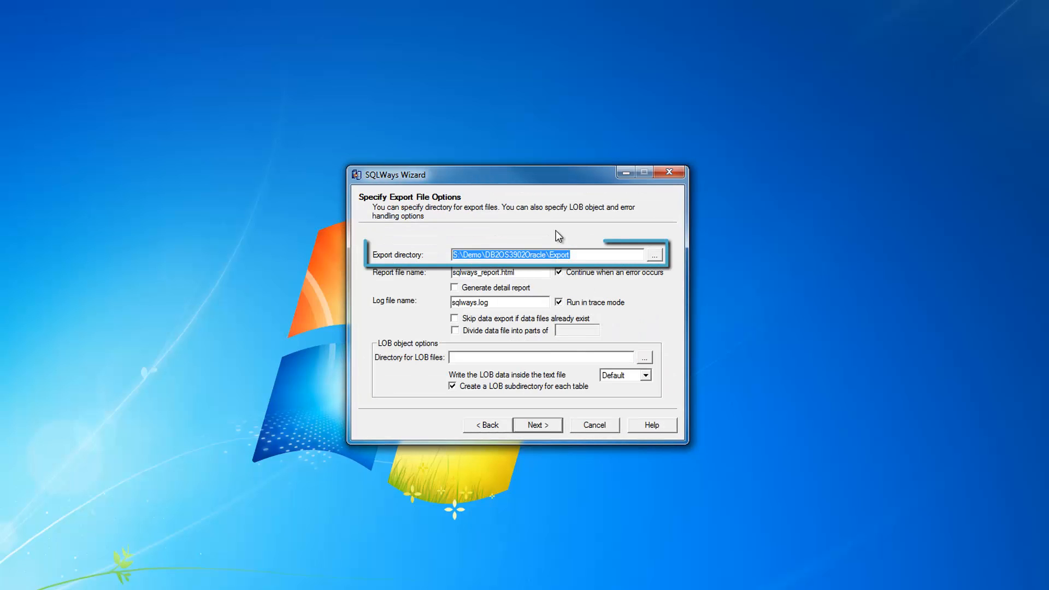
Accept the export directory S:\Demo\DB2OS3902Oracle\Export with data export kept on, and the local import options with the Clean migration sequence
{"action": "left_click", "coordinate": [597, 254]}
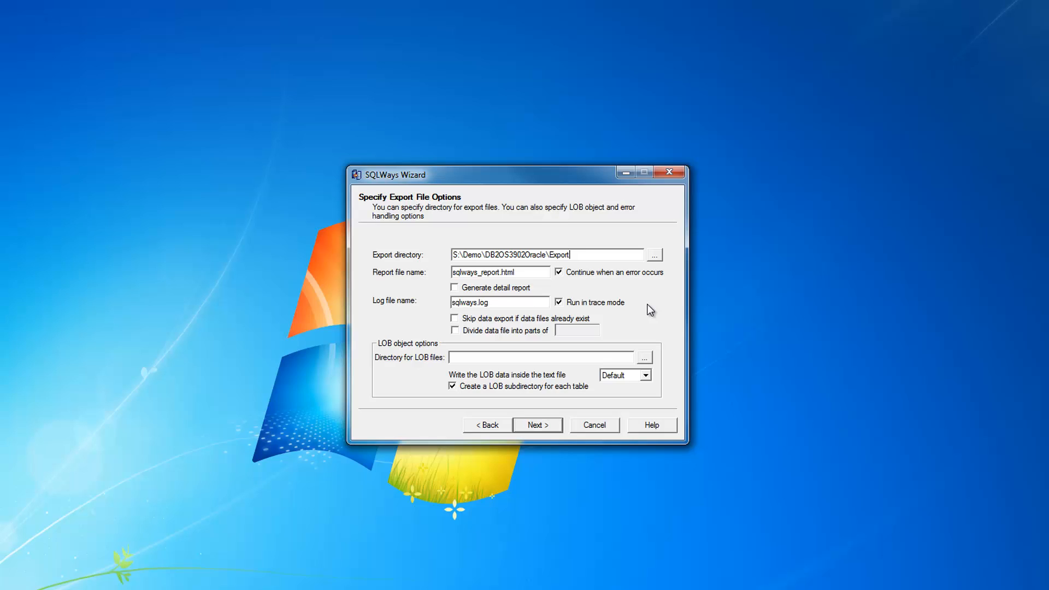
{"action": "left_click", "coordinate": [537, 427]}
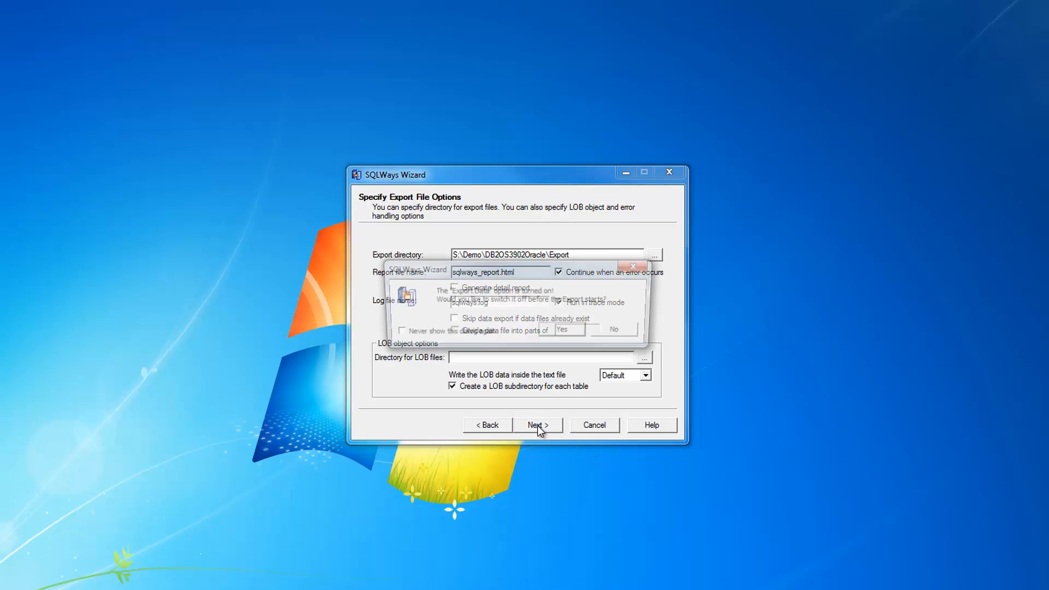
{"action": "left_click", "coordinate": [615, 330]}
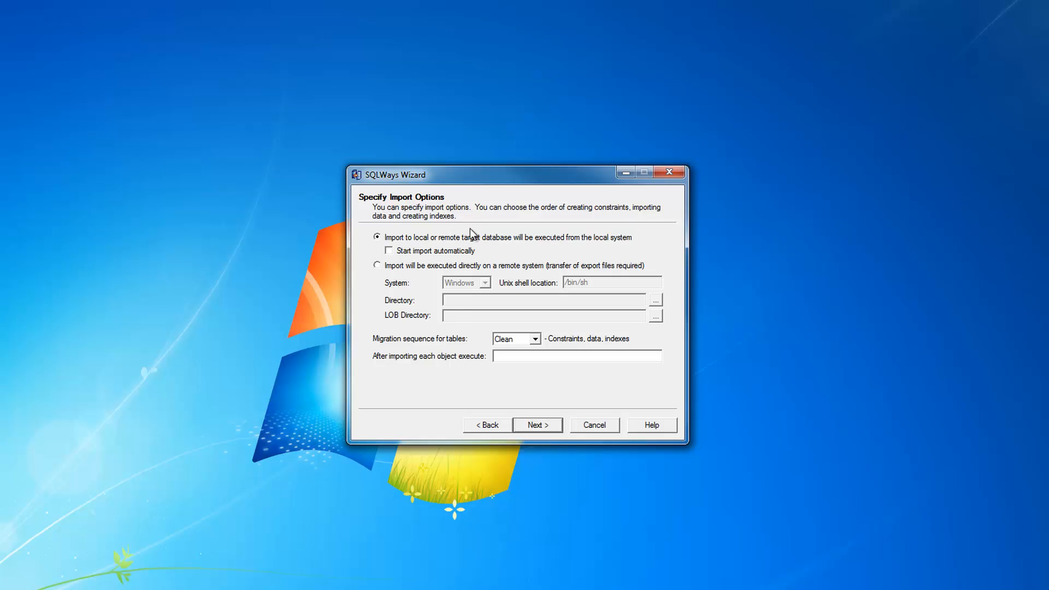
{"action": "left_click", "coordinate": [539, 425]}
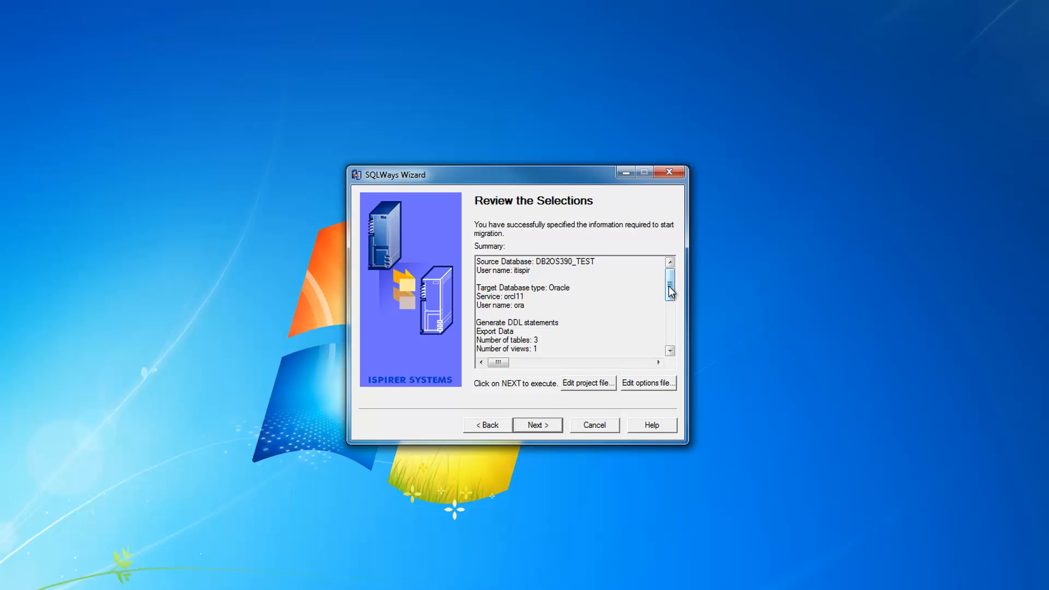
Review the migration summary, including the object counts and the export and import commands, and start the export
{"action": "mouse_move", "coordinate": [671, 292]}
{"action": "left_mouse_down"}
{"action": "mouse_move", "coordinate": [672, 328]}
{"action": "mouse_move", "coordinate": [671, 306]}
{"action": "left_mouse_up"}
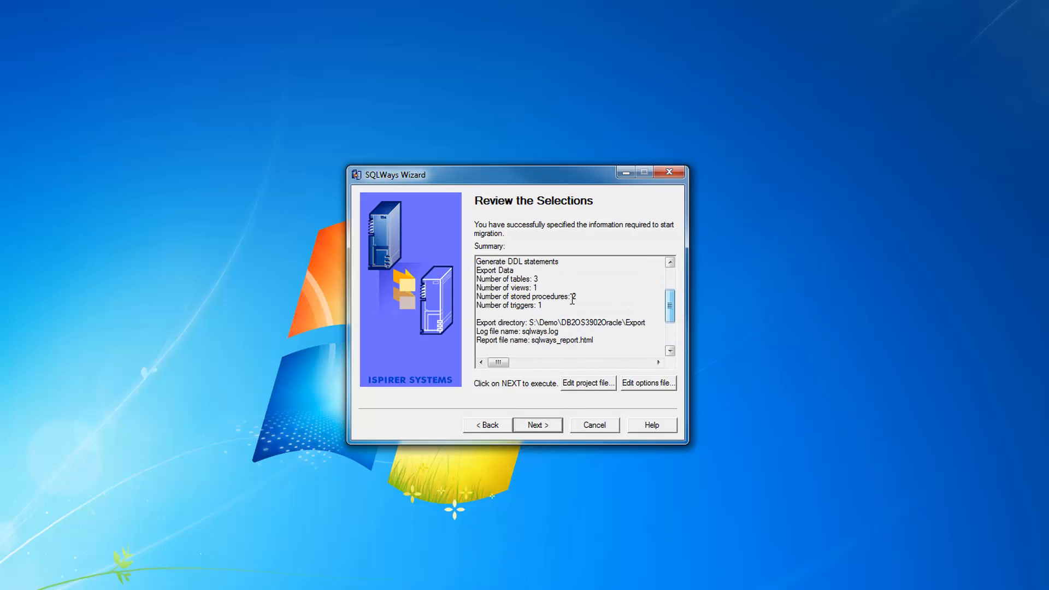
{"action": "left_click_drag", "start_coordinate": [542, 306], "coordinate": [476, 277]}
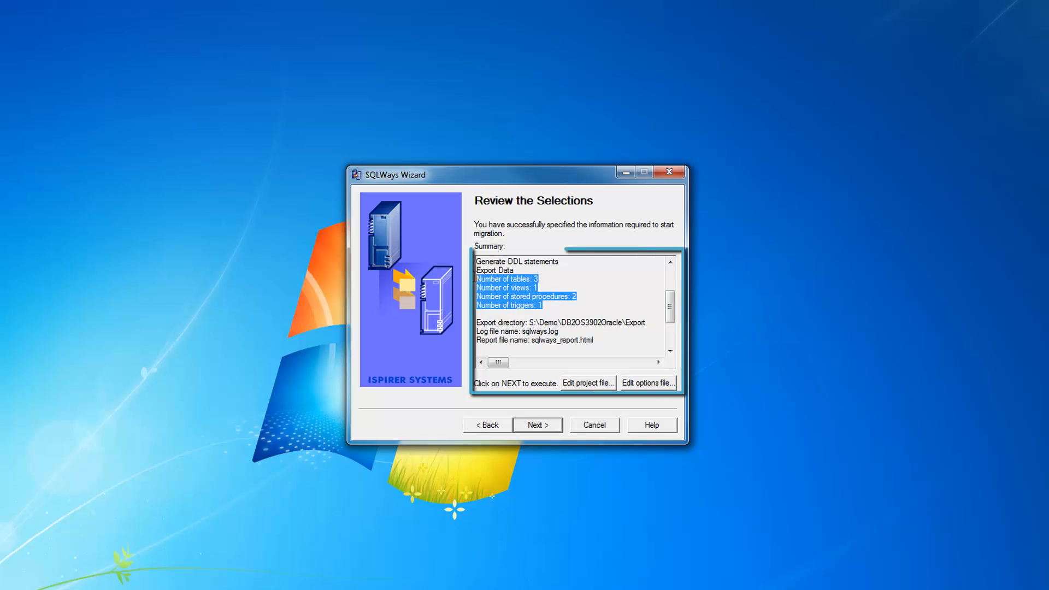
{"action": "left_click", "coordinate": [541, 306]}
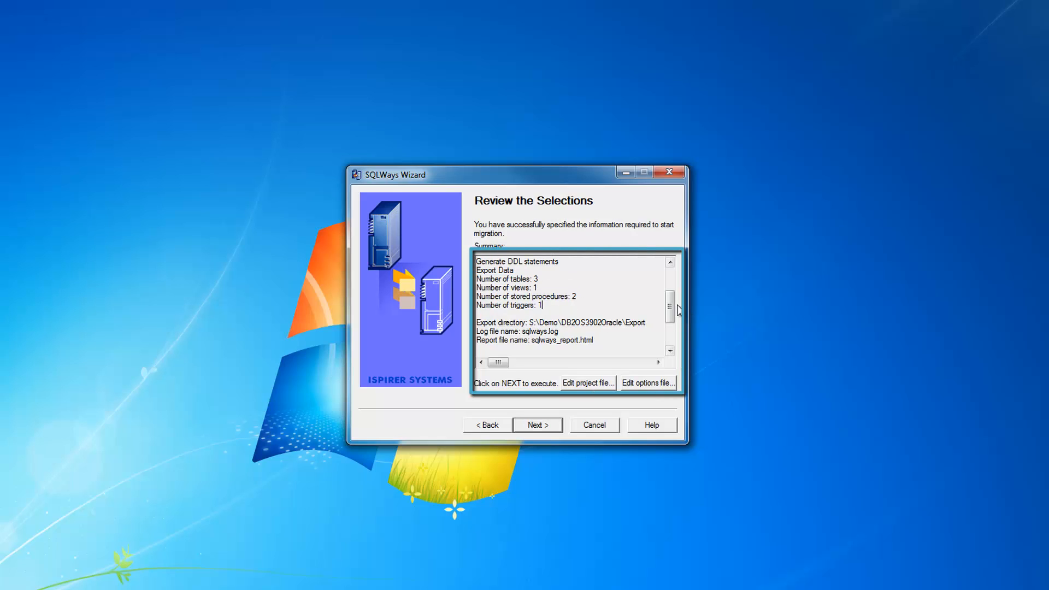
{"action": "left_click_drag", "start_coordinate": [671, 308], "coordinate": [671, 328]}
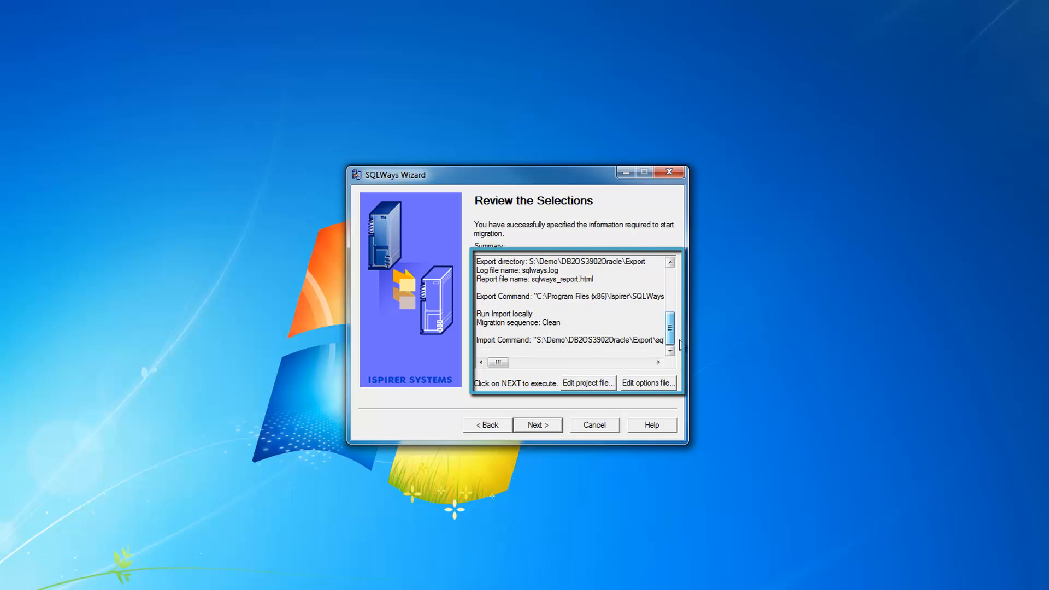
{"action": "left_click", "coordinate": [538, 425]}
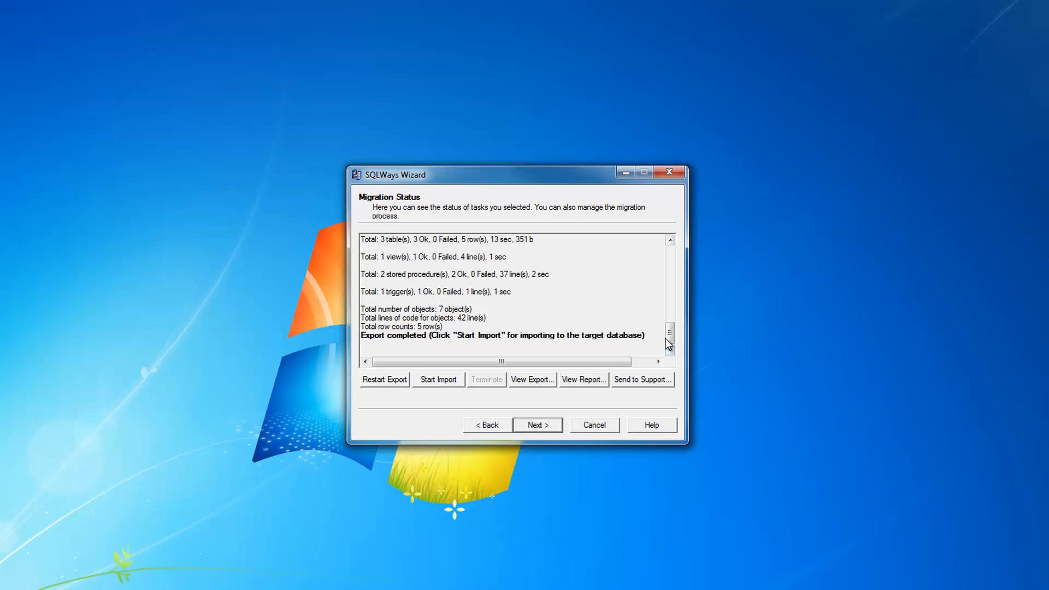
Review the export totals in the migration status, and open the export folder to select the sp_sq_exit_handler batch file
{"action": "mouse_move", "coordinate": [667, 340]}
{"action": "left_mouse_down"}
{"action": "mouse_move", "coordinate": [677, 263]}
{"action": "mouse_move", "coordinate": [669, 342]}
{"action": "left_mouse_up"}
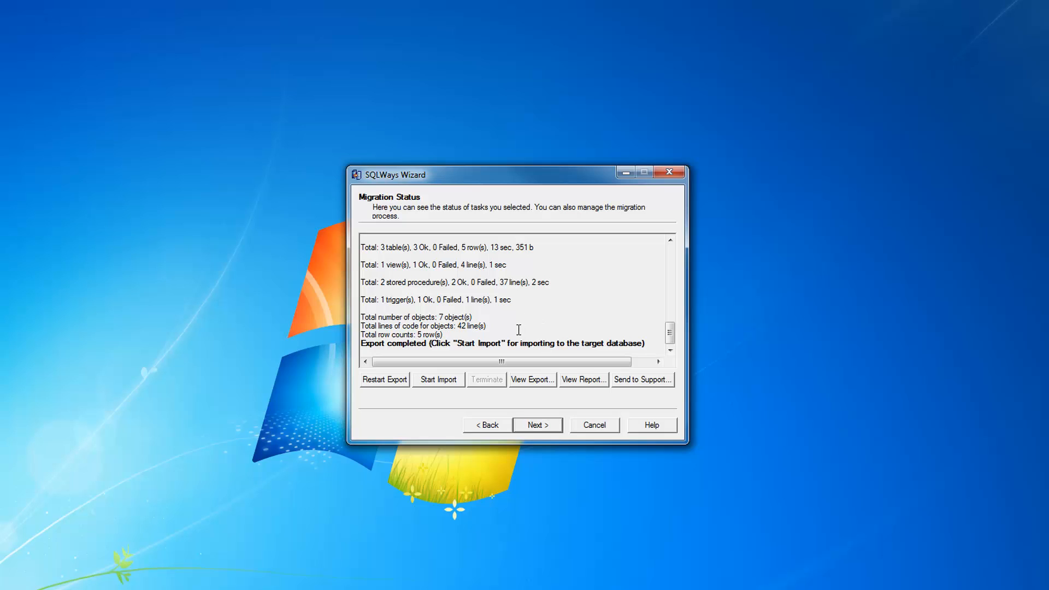
{"action": "left_click", "coordinate": [528, 381]}
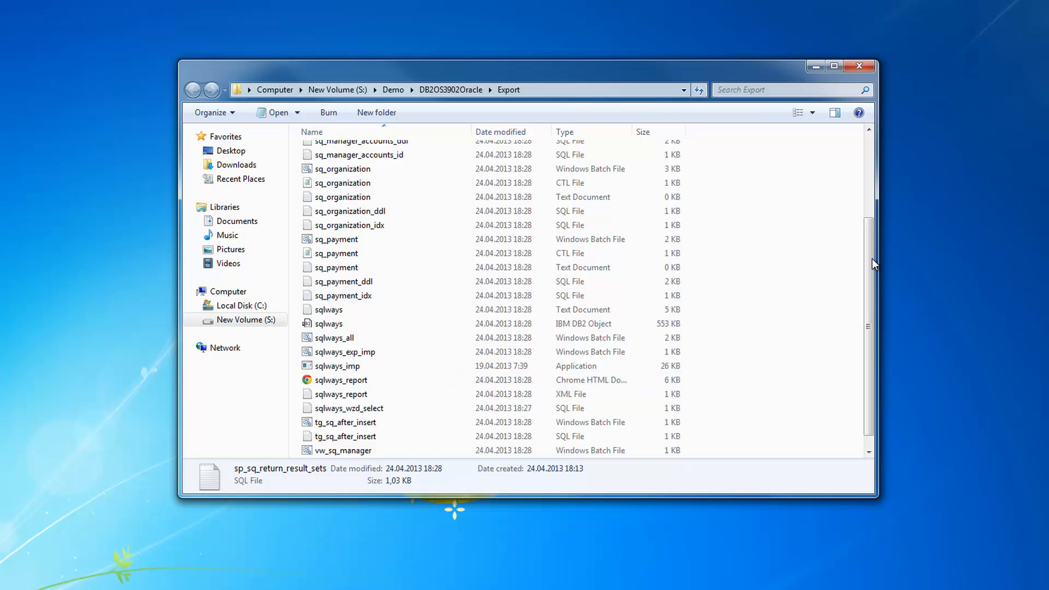
{"action": "scroll", "coordinate": [869, 271], "scroll_direction": "up", "scroll_amount": 3}
{"action": "left_click", "coordinate": [345, 166]}
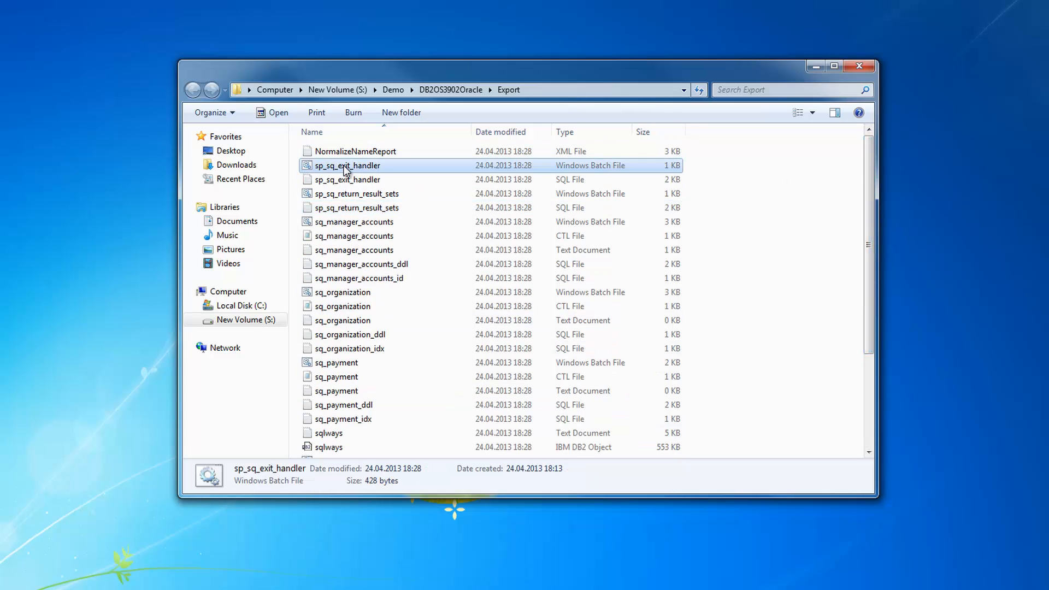
Open the sp_sq_exit_handler batch file for editing, highlight its sqlplus import command, and close the file
{"action": "right_click", "coordinate": [345, 171]}
{"action": "left_click", "coordinate": [348, 187]}
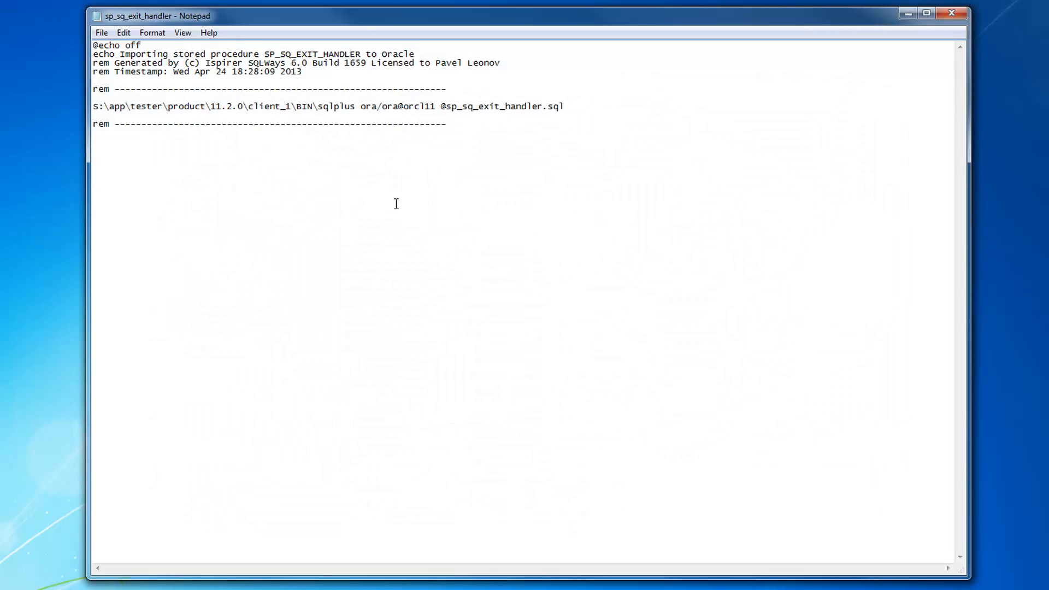
{"action": "left_click_drag", "start_coordinate": [571, 106], "coordinate": [92, 107]}
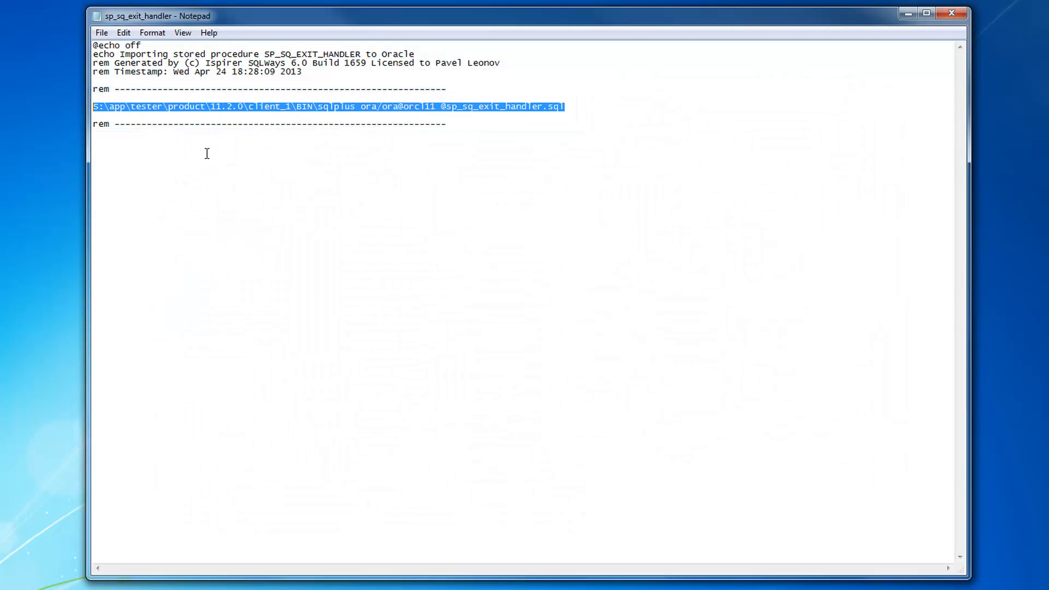
{"action": "left_click", "coordinate": [207, 154]}
{"action": "left_click", "coordinate": [948, 14]}
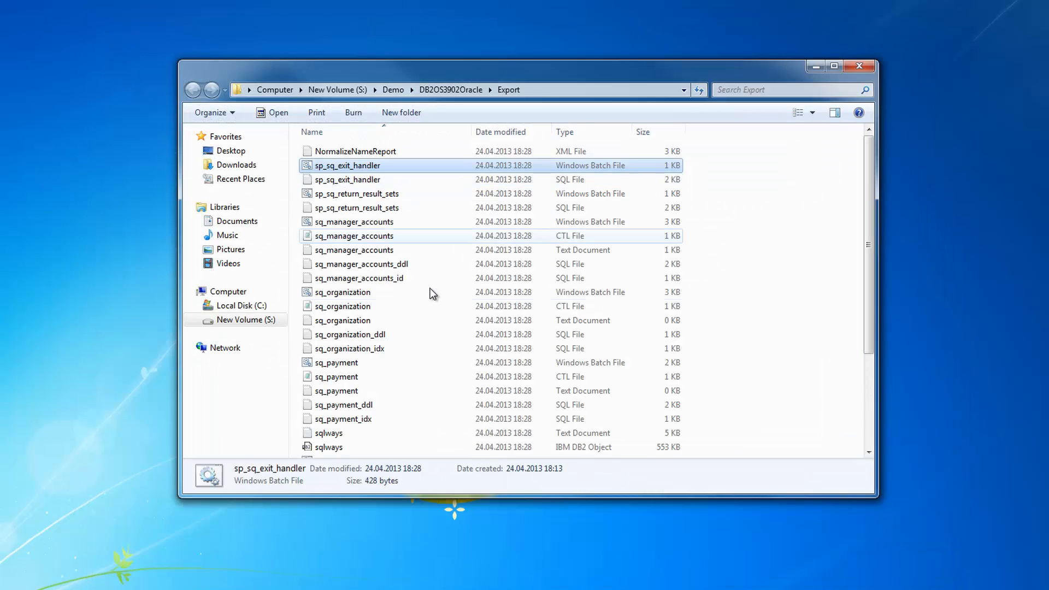
Open the sq_manager_accounts batch file for editing, highlight the sqlplus table creation and sqlldr data import commands, and close it
{"action": "right_click", "coordinate": [354, 221]}
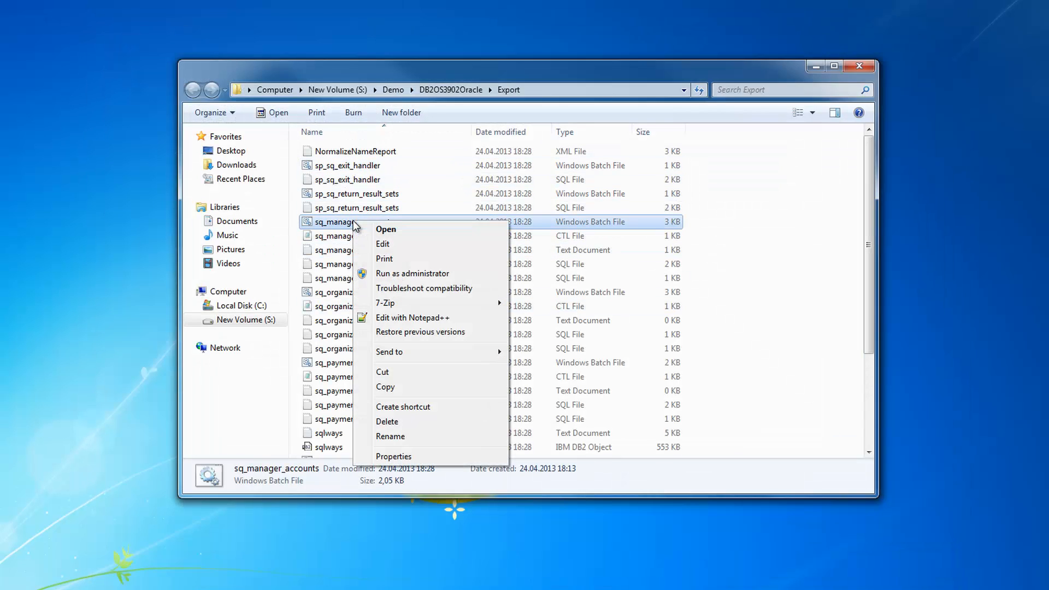
{"action": "left_click", "coordinate": [404, 247]}
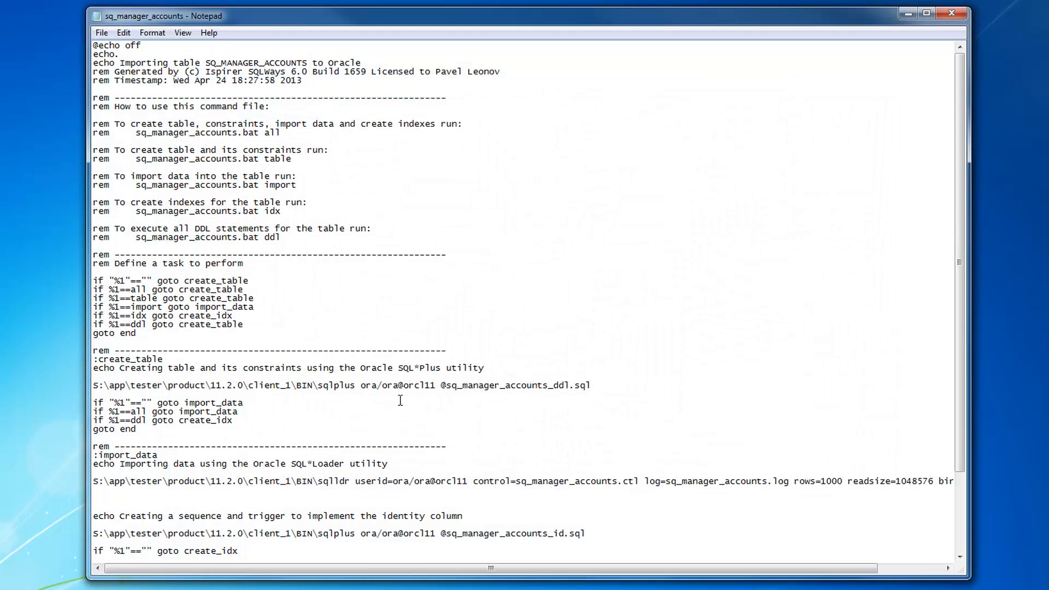
{"action": "left_click_drag", "start_coordinate": [618, 385], "coordinate": [350, 385]}
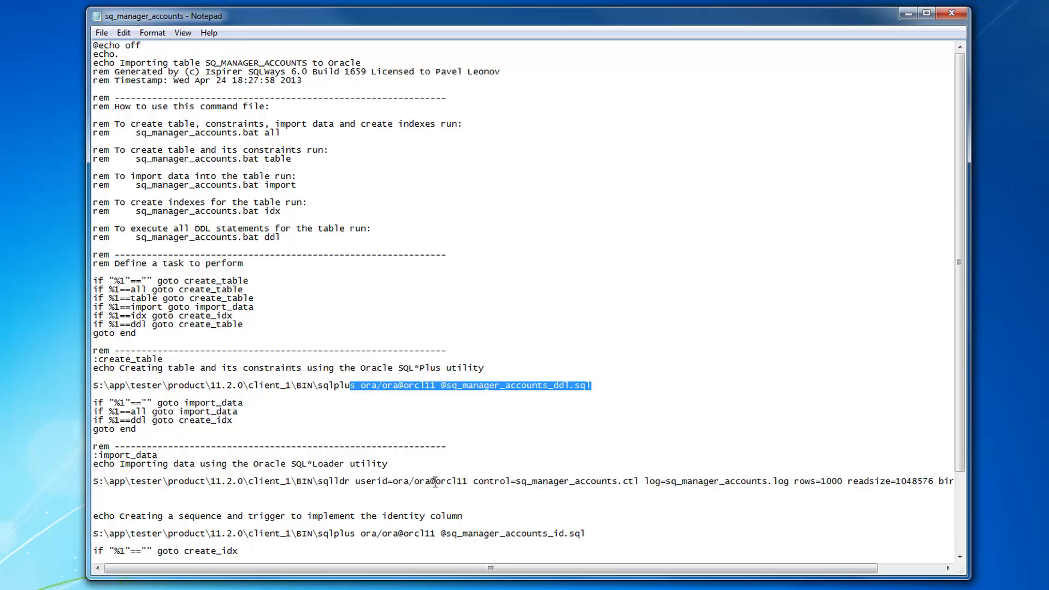
{"action": "left_click_drag", "start_coordinate": [432, 481], "coordinate": [269, 481]}
{"action": "scroll", "coordinate": [440, 457], "scroll_direction": "down", "scroll_amount": 2}
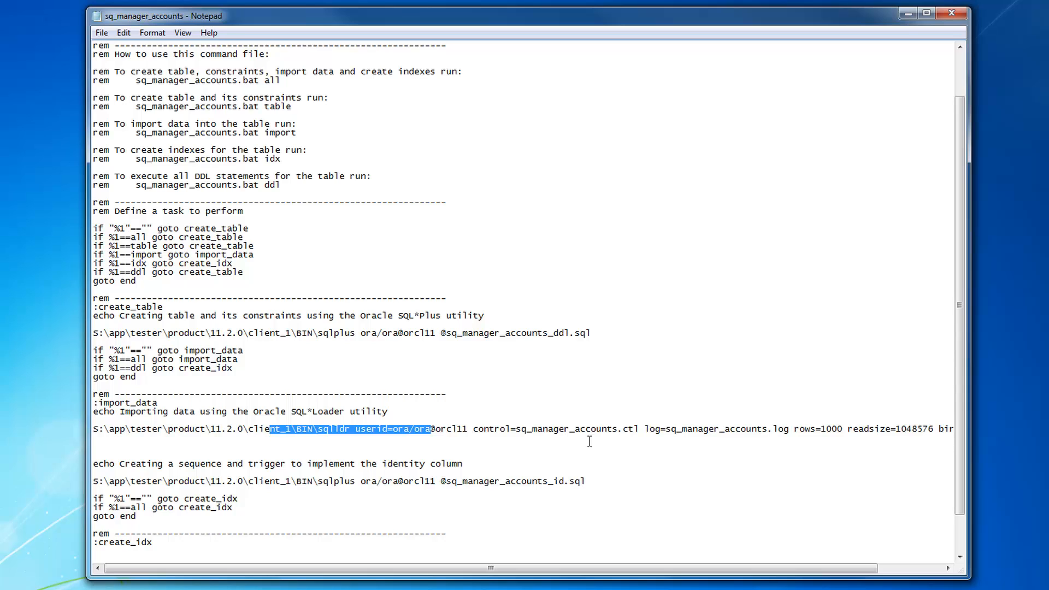
{"action": "left_click", "coordinate": [957, 14]}
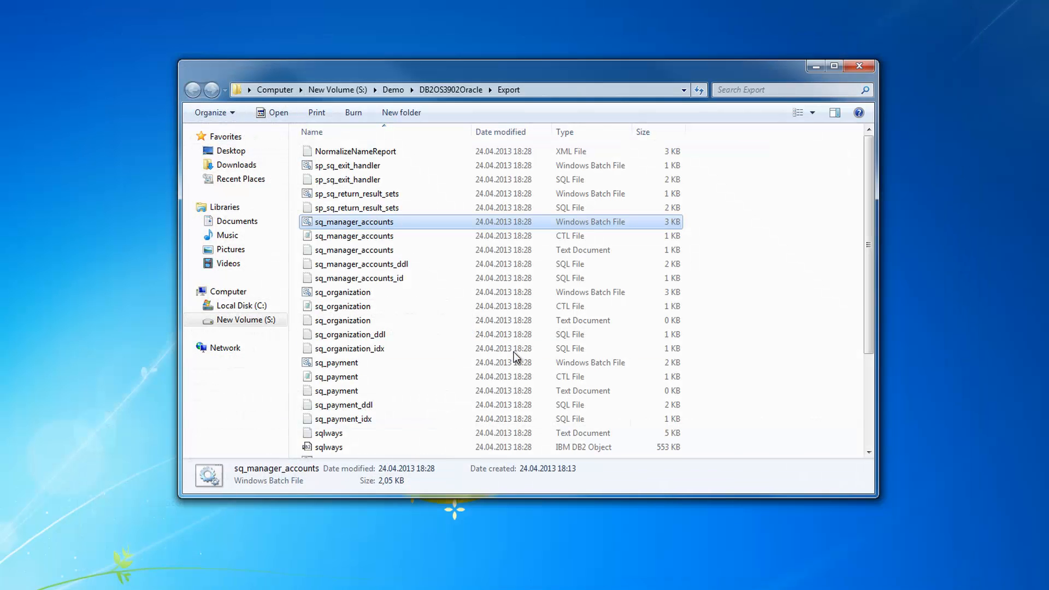
Open the sq_manager_accounts CTL file, highlight the SQL Loader load definition from OPTIONS through the column list, and close it
{"action": "double_click", "coordinate": [368, 238]}
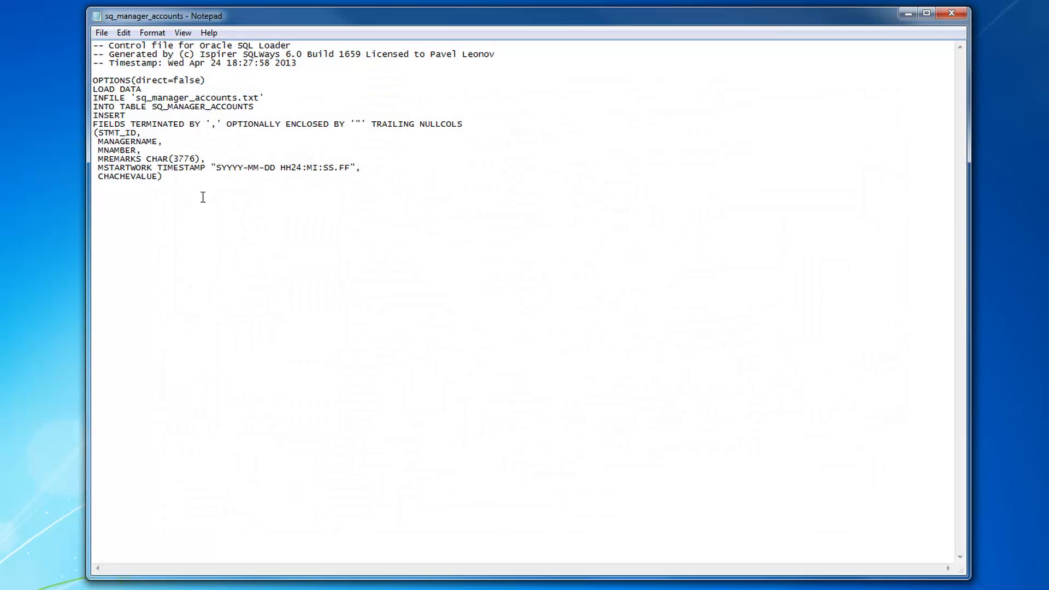
{"action": "left_click_drag", "start_coordinate": [202, 197], "coordinate": [92, 79]}
{"action": "left_click", "coordinate": [963, 13]}
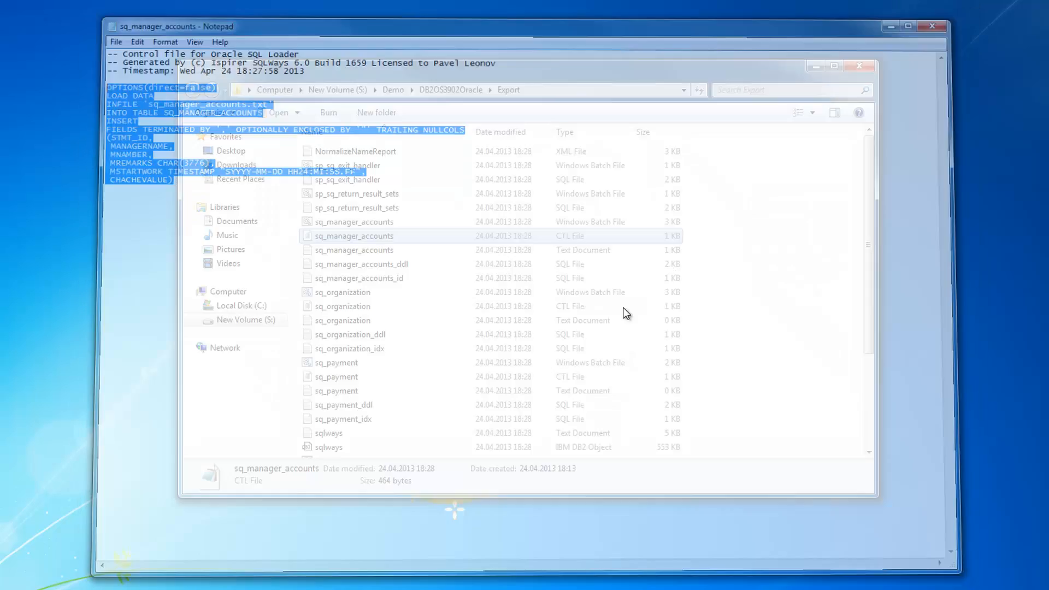
Open the sq_manager_accounts_ddl script, examine the identity definition of STMT_ID in the commented source, and close the file
{"action": "scroll", "coordinate": [408, 358], "scroll_direction": "down", "scroll_amount": 1}
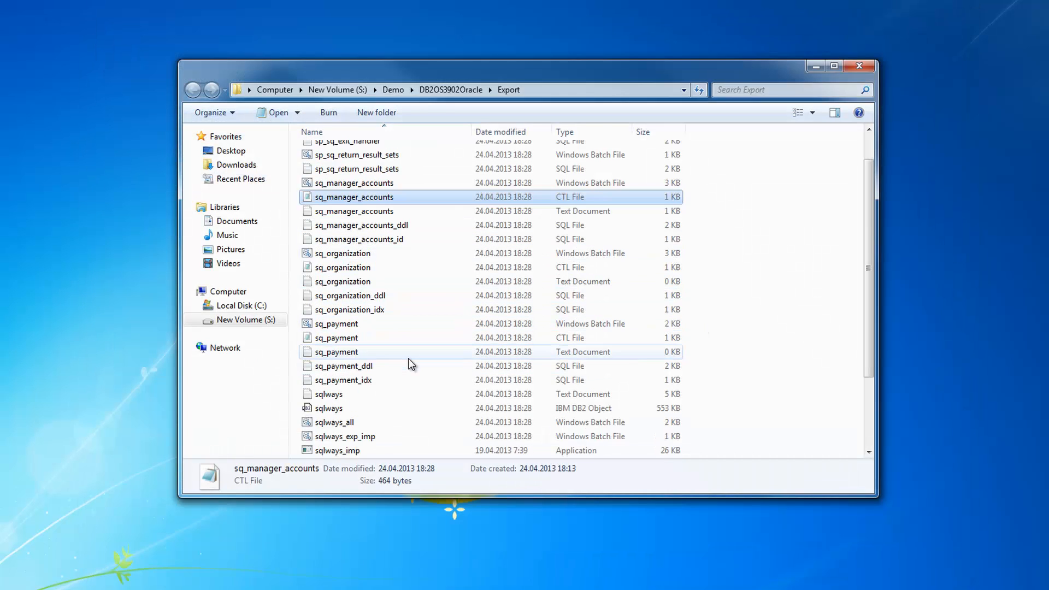
{"action": "scroll", "coordinate": [412, 357], "scroll_direction": "down", "scroll_amount": 3}
{"action": "scroll", "coordinate": [412, 357], "scroll_direction": "up", "scroll_amount": 3}
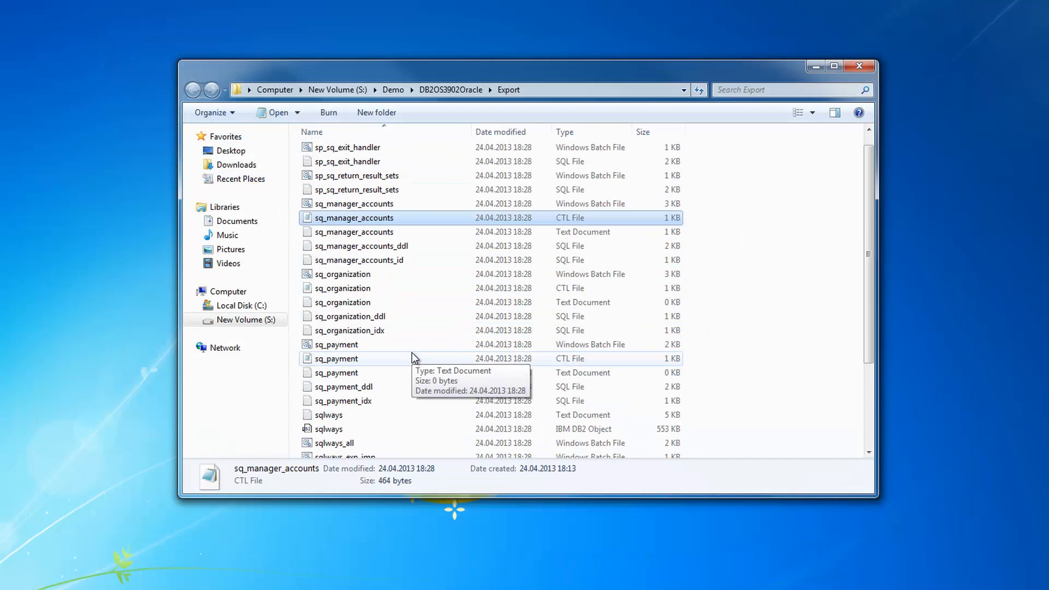
{"action": "left_click", "coordinate": [384, 245]}
{"action": "double_click", "coordinate": [384, 245]}
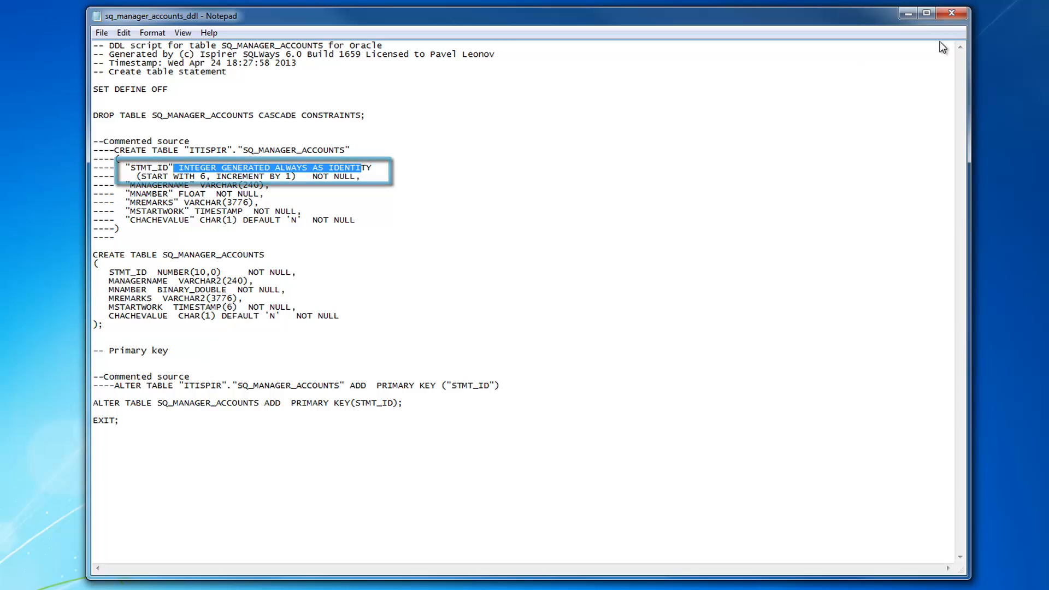
{"action": "left_click", "coordinate": [952, 16]}
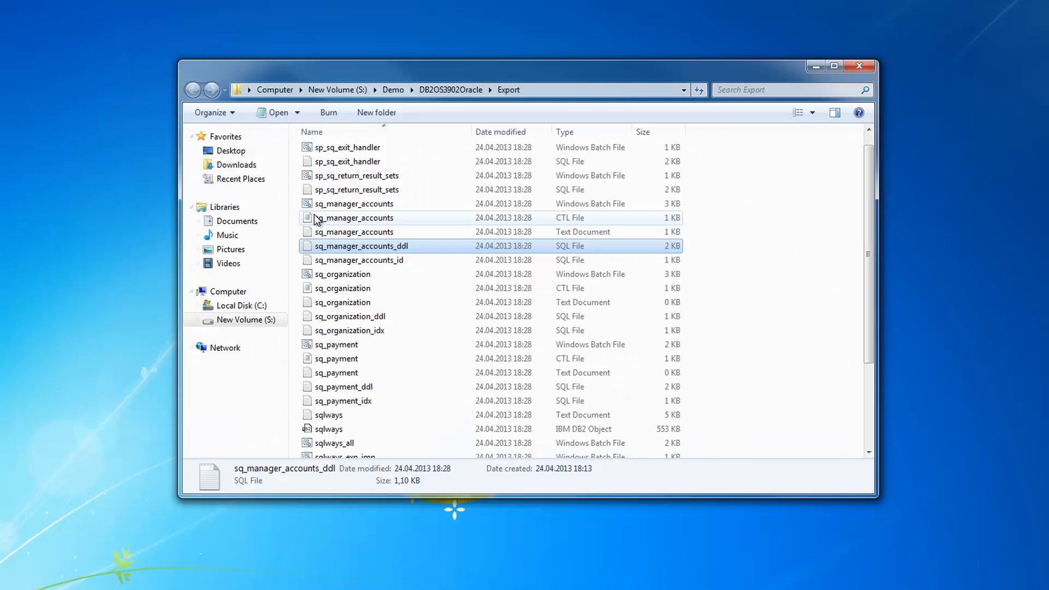
Open the sq_manager_accounts_id script, highlight the sequence statements, the trigger statement and its NEXTVAL call, and close it
{"action": "double_click", "coordinate": [372, 264]}
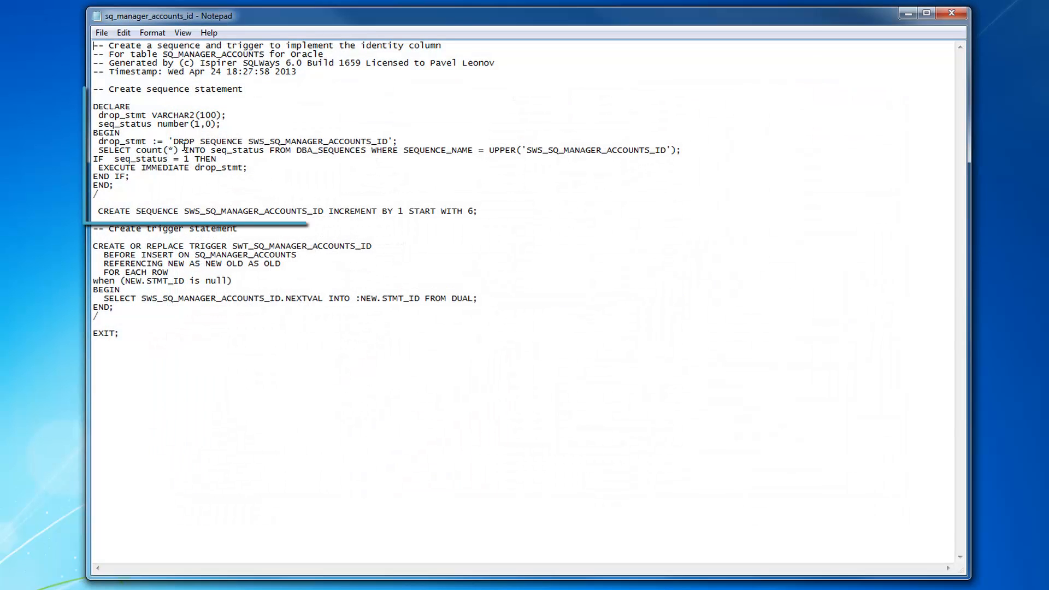
{"action": "left_click_drag", "start_coordinate": [93, 106], "coordinate": [158, 124]}
{"action": "left_click_drag", "start_coordinate": [203, 156], "coordinate": [522, 213]}
{"action": "left_click", "coordinate": [265, 255]}
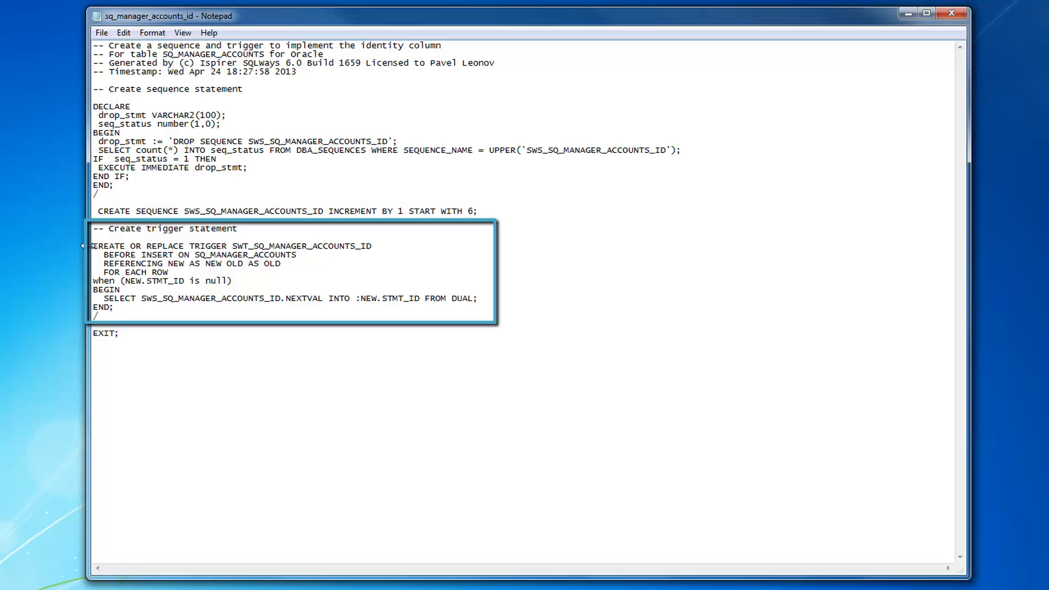
{"action": "left_click_drag", "start_coordinate": [94, 245], "coordinate": [267, 323]}
{"action": "left_click", "coordinate": [267, 323]}
{"action": "left_click_drag", "start_coordinate": [144, 299], "coordinate": [334, 299]}
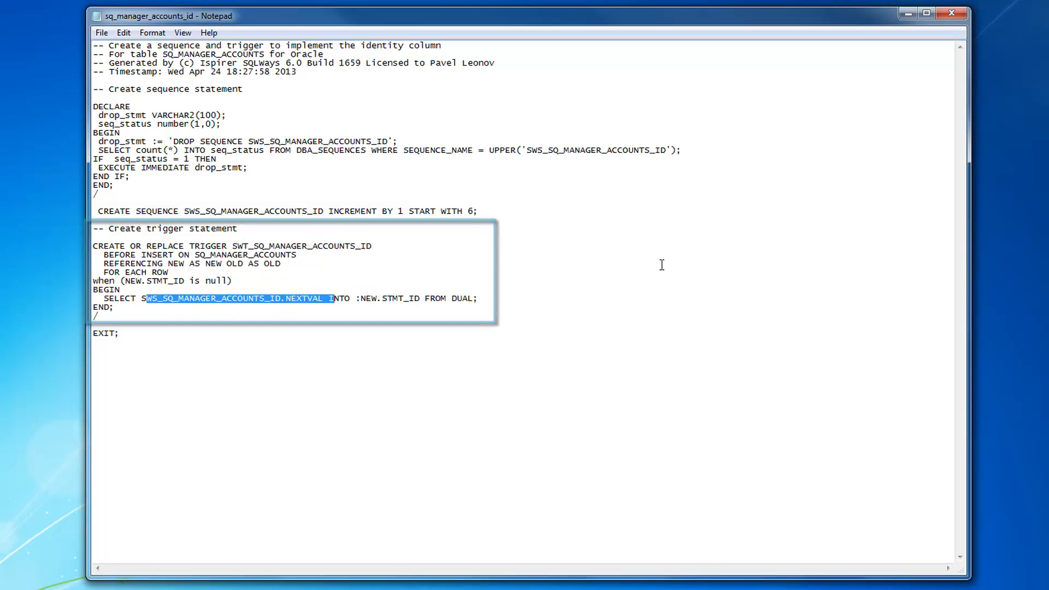
{"action": "left_click", "coordinate": [948, 15]}
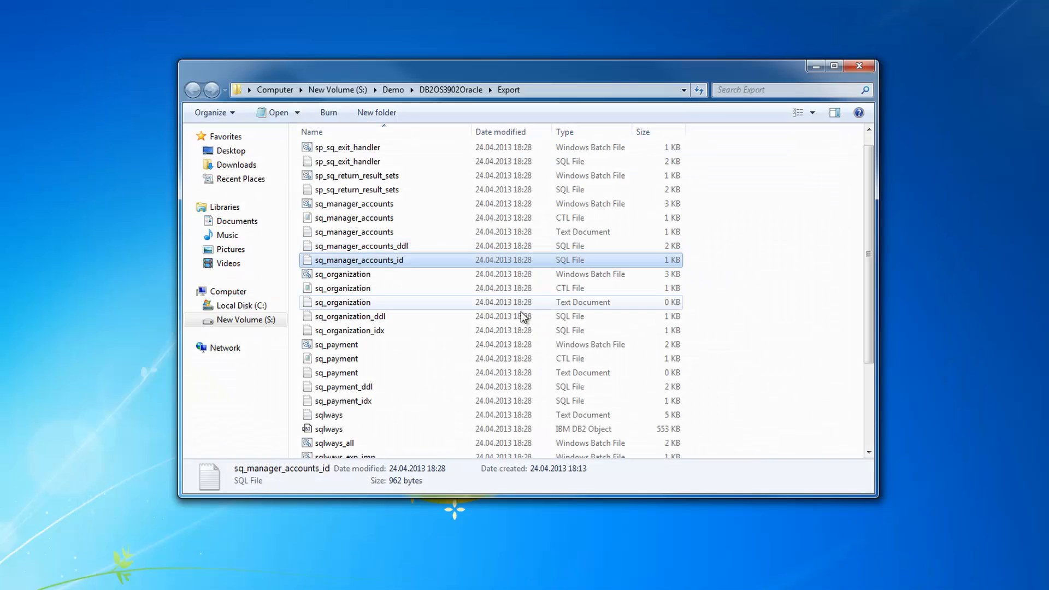
Open the sq_organization_ddl script, highlight the commented source and converted CREATE TABLE statement, and close the file
{"action": "double_click", "coordinate": [366, 317]}
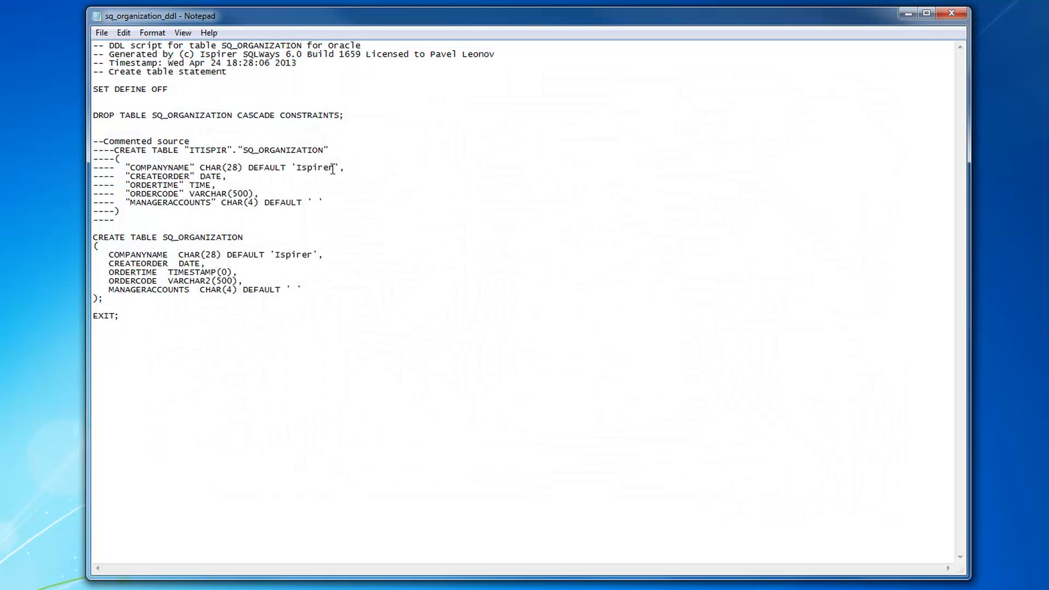
{"action": "left_click_drag", "start_coordinate": [242, 328], "coordinate": [116, 175]}
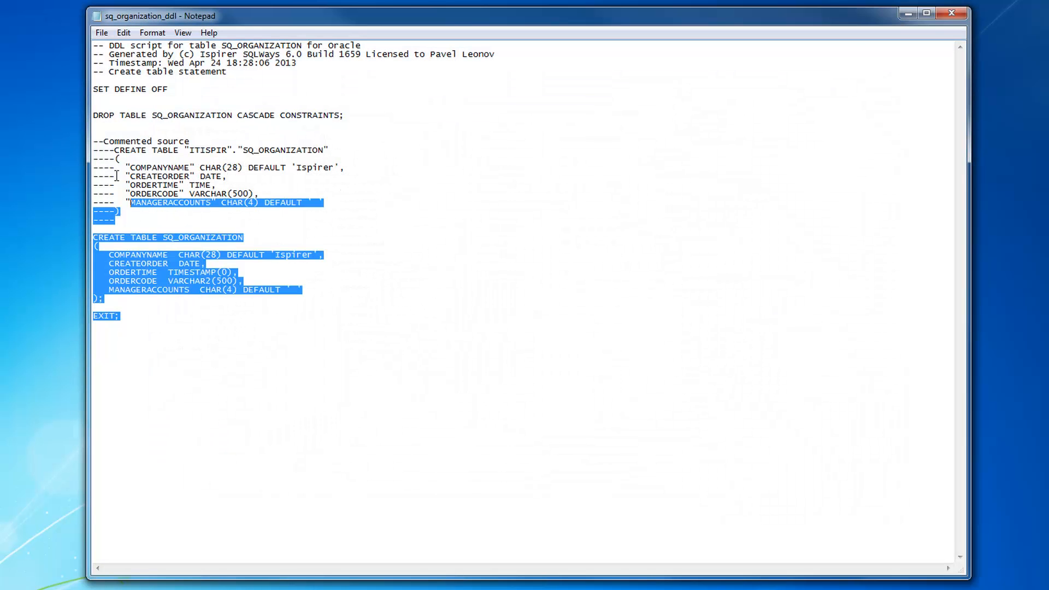
{"action": "left_click", "coordinate": [951, 12]}
Open the sp_sq_exit_handler SQL file and examine the procedure's converted exception handling
{"action": "scroll", "coordinate": [371, 380], "scroll_direction": "down", "scroll_amount": 2}
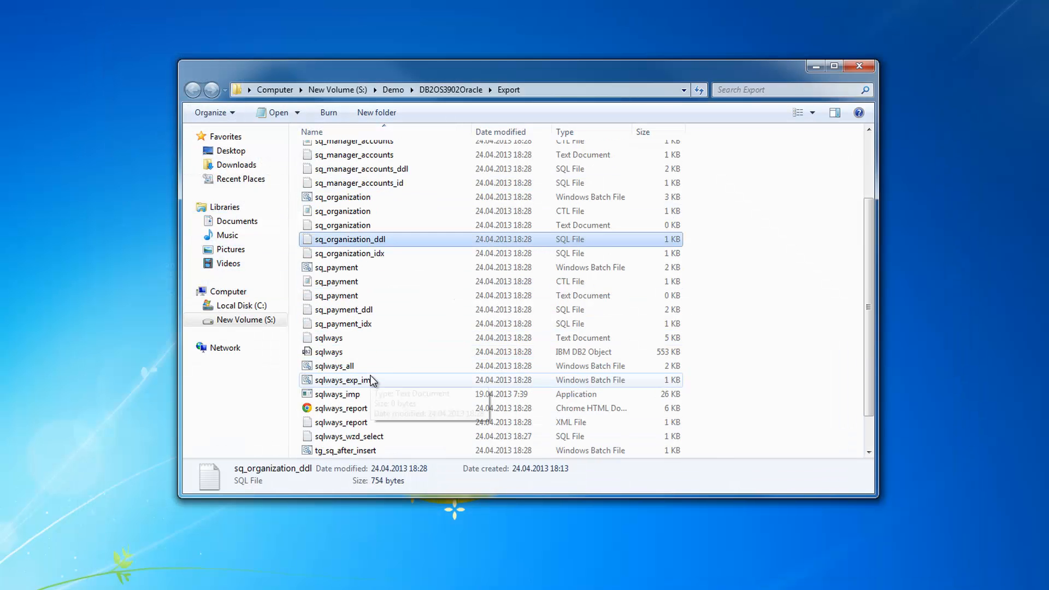
{"action": "scroll", "coordinate": [389, 360], "scroll_direction": "up", "scroll_amount": 3}
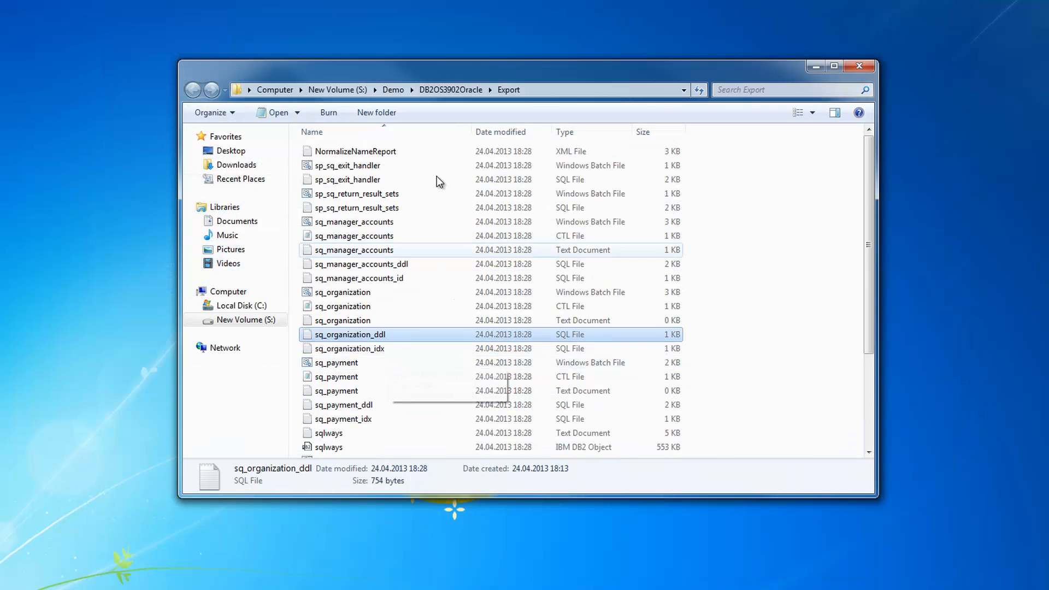
{"action": "left_click", "coordinate": [388, 179]}
{"action": "double_click", "coordinate": [387, 179]}
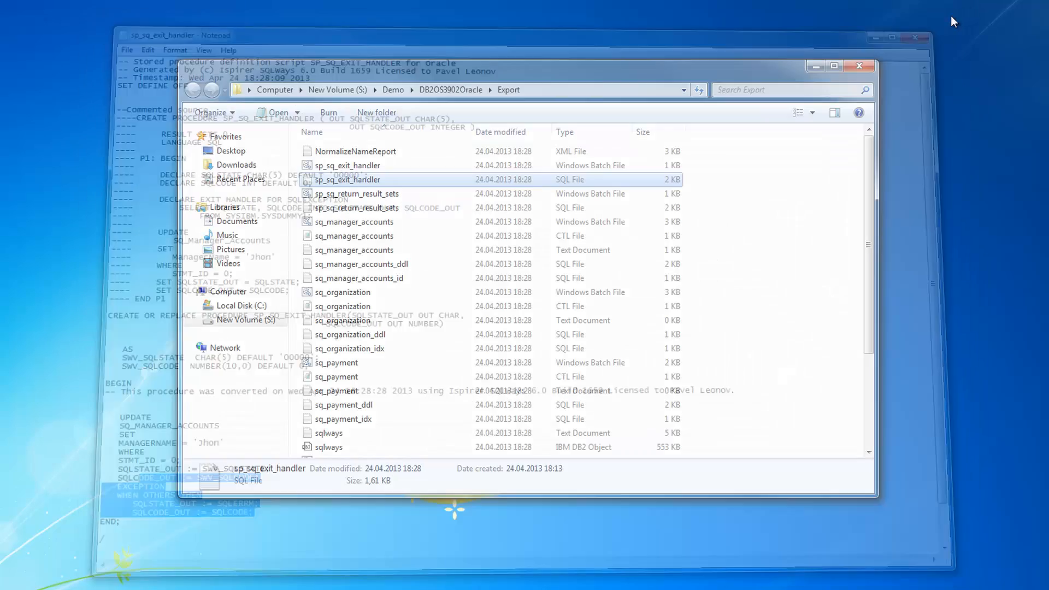
Open the sp_sq_return_result_sets SQL file, highlight the source cursor declaration, its OPEN statement and the converted v_refcur query, and close it
{"action": "double_click", "coordinate": [349, 208]}
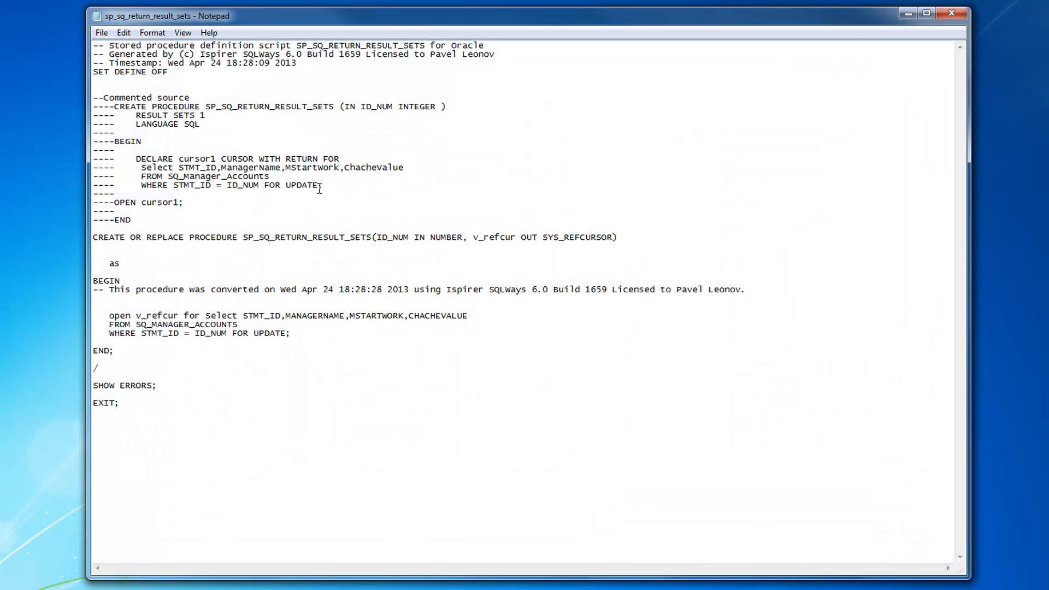
{"action": "left_click_drag", "start_coordinate": [339, 185], "coordinate": [132, 160]}
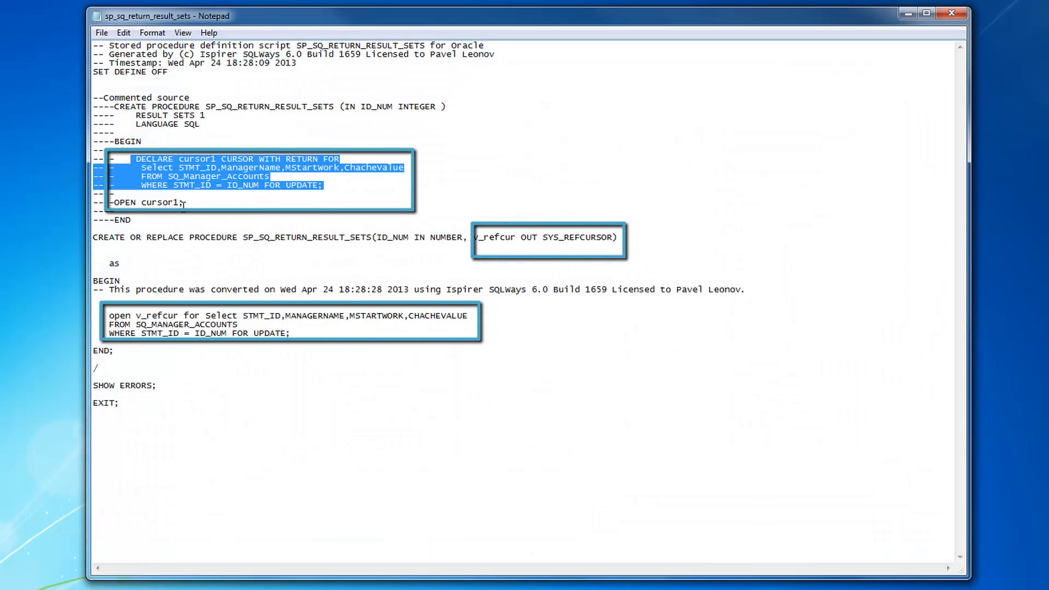
{"action": "left_click_drag", "start_coordinate": [183, 203], "coordinate": [114, 202]}
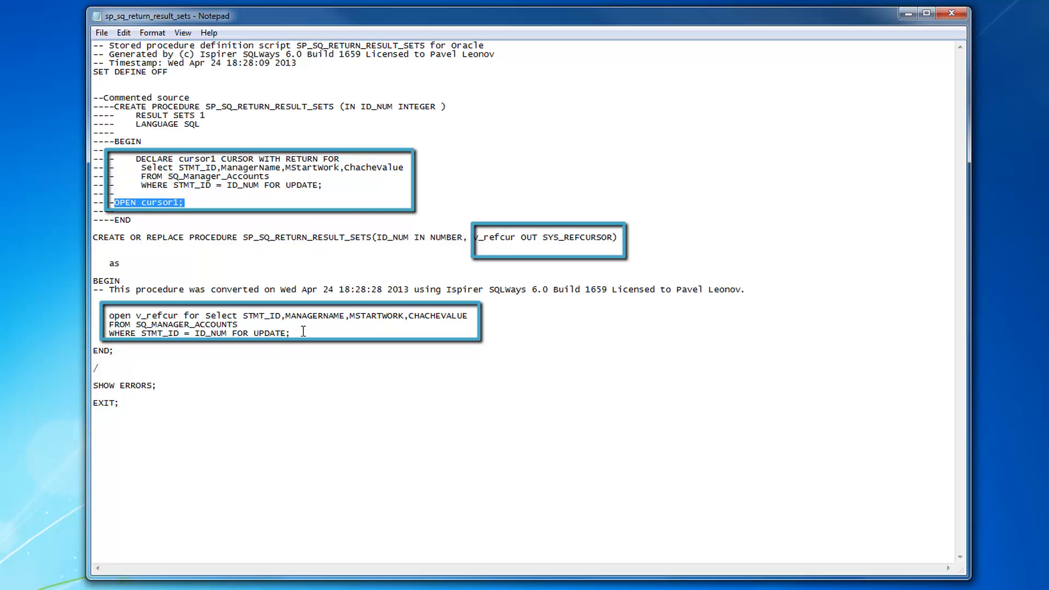
{"action": "left_click_drag", "start_coordinate": [303, 331], "coordinate": [103, 315]}
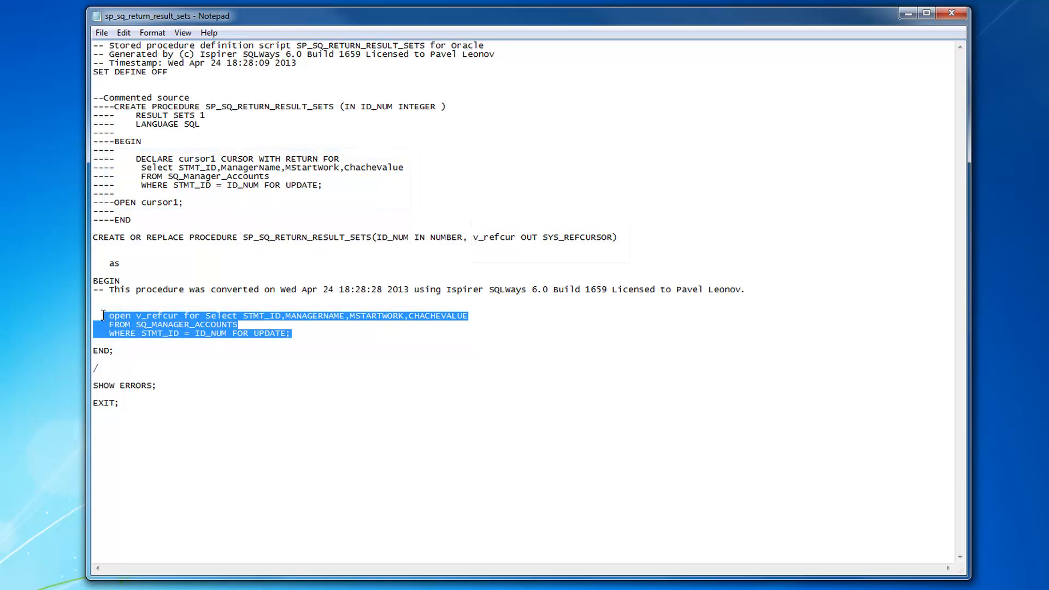
{"action": "left_click", "coordinate": [951, 15]}
Open the tg_sq_after_insert SQL file, highlight the commented source trigger and the converted Oracle trigger, and close the file
{"action": "scroll", "coordinate": [426, 331], "scroll_direction": "down", "scroll_amount": 3}
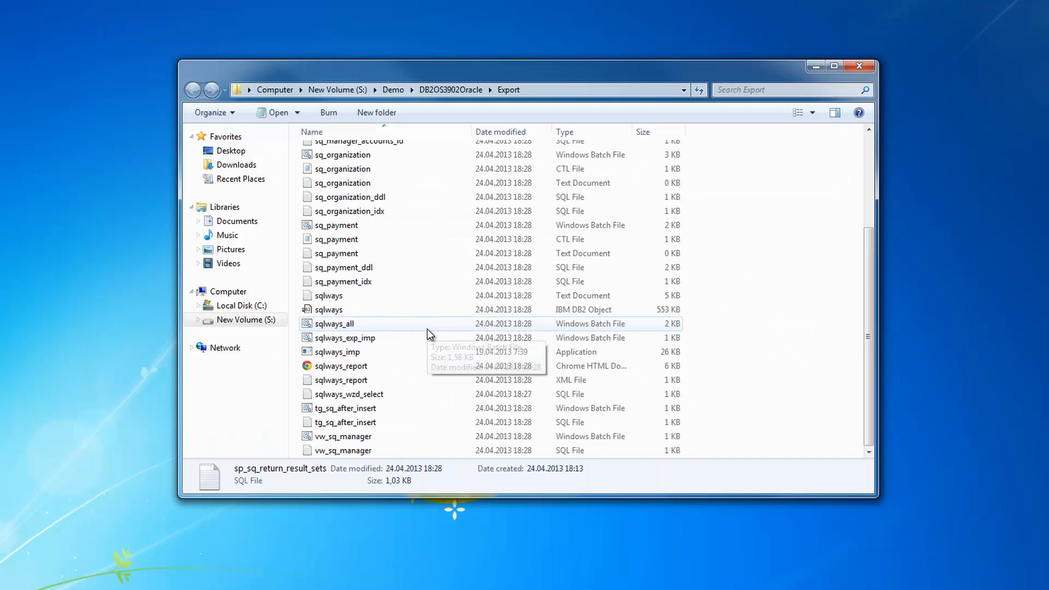
{"action": "double_click", "coordinate": [377, 422]}
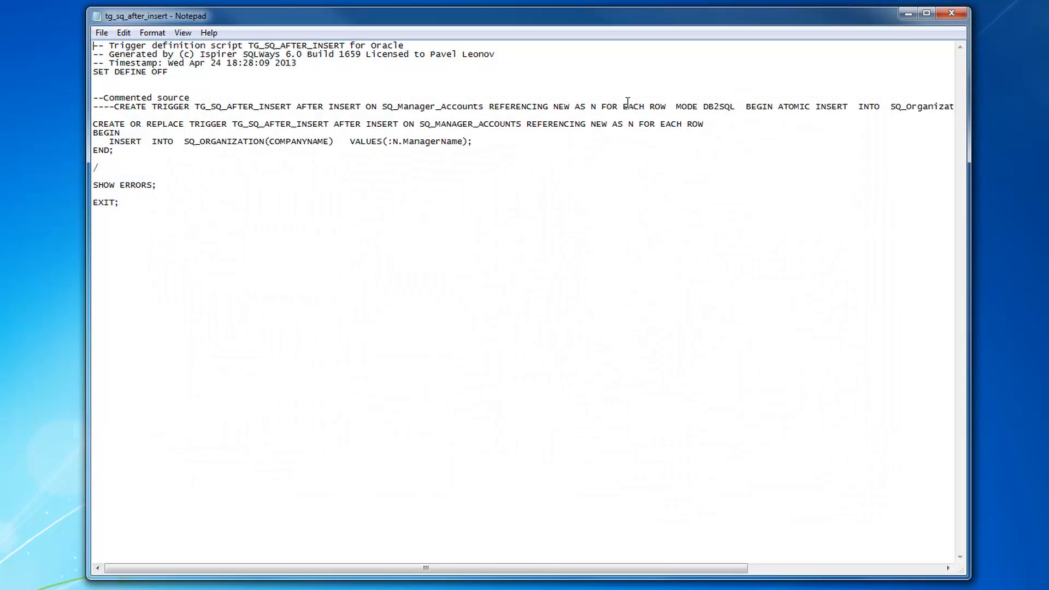
{"action": "left_click_drag", "start_coordinate": [592, 107], "coordinate": [271, 107]}
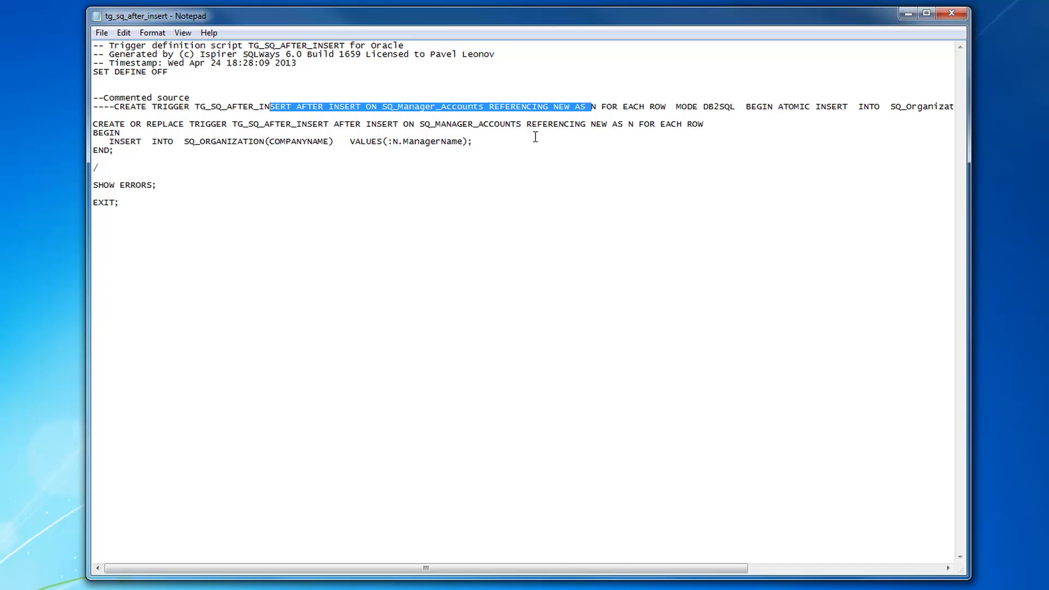
{"action": "left_click_drag", "start_coordinate": [123, 169], "coordinate": [75, 123]}
{"action": "left_click", "coordinate": [219, 168]}
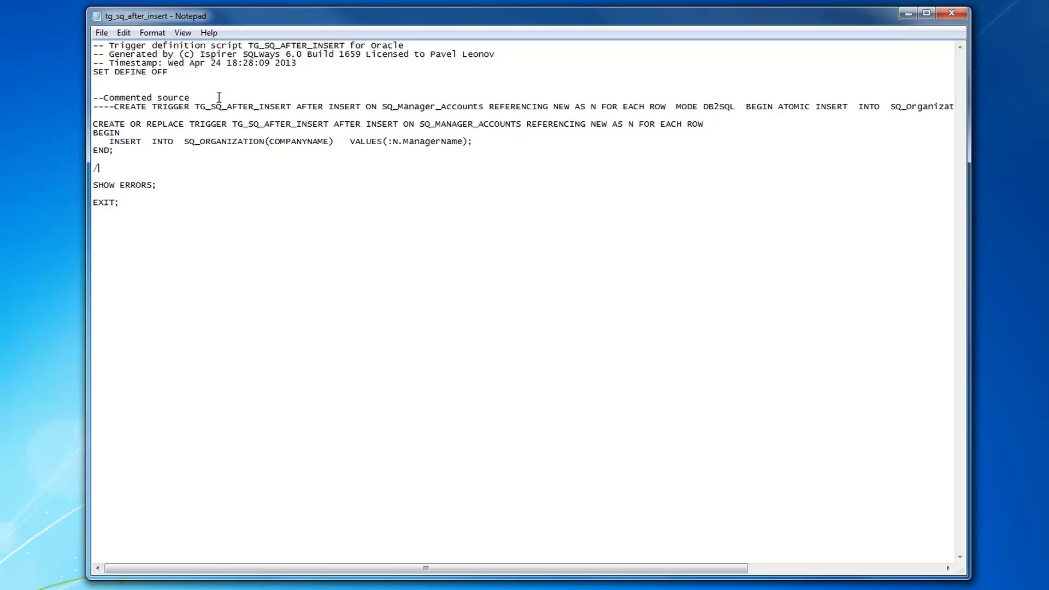
{"action": "left_click", "coordinate": [951, 12]}
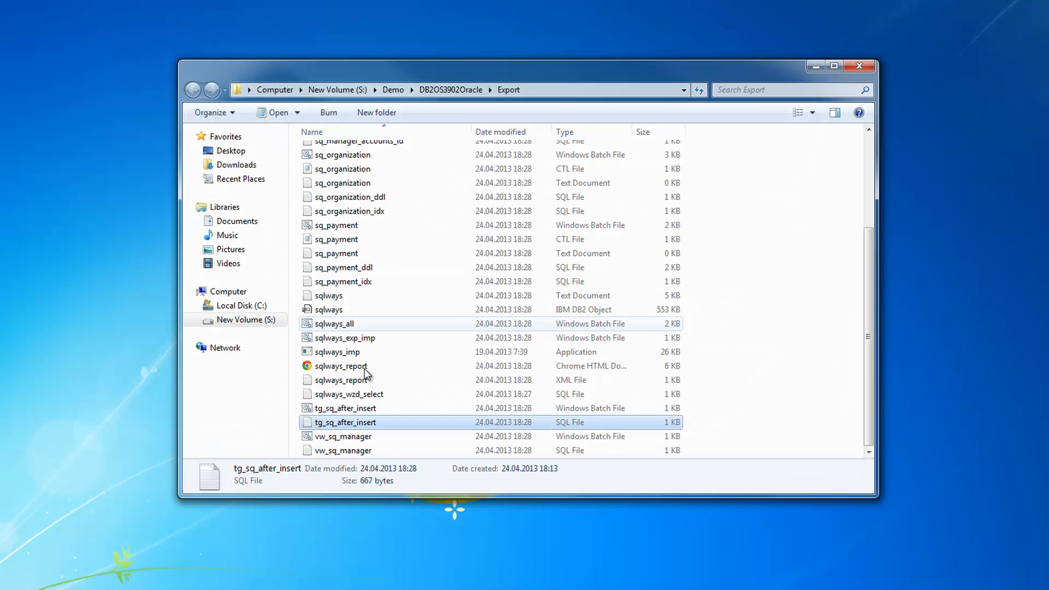
Open the vw_sq_manager SQL file and highlight the source LEFT JOIN clause and the converted CREATE OR REPLACE VIEW statement
{"action": "left_click", "coordinate": [355, 450]}
{"action": "double_click", "coordinate": [355, 450]}
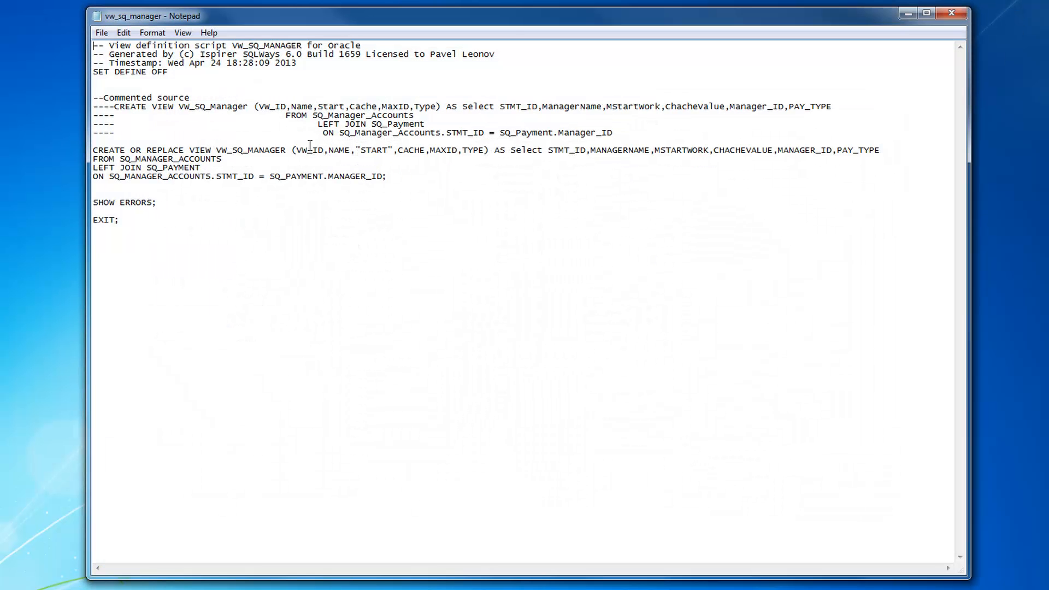
{"action": "left_click_drag", "start_coordinate": [633, 135], "coordinate": [92, 124]}
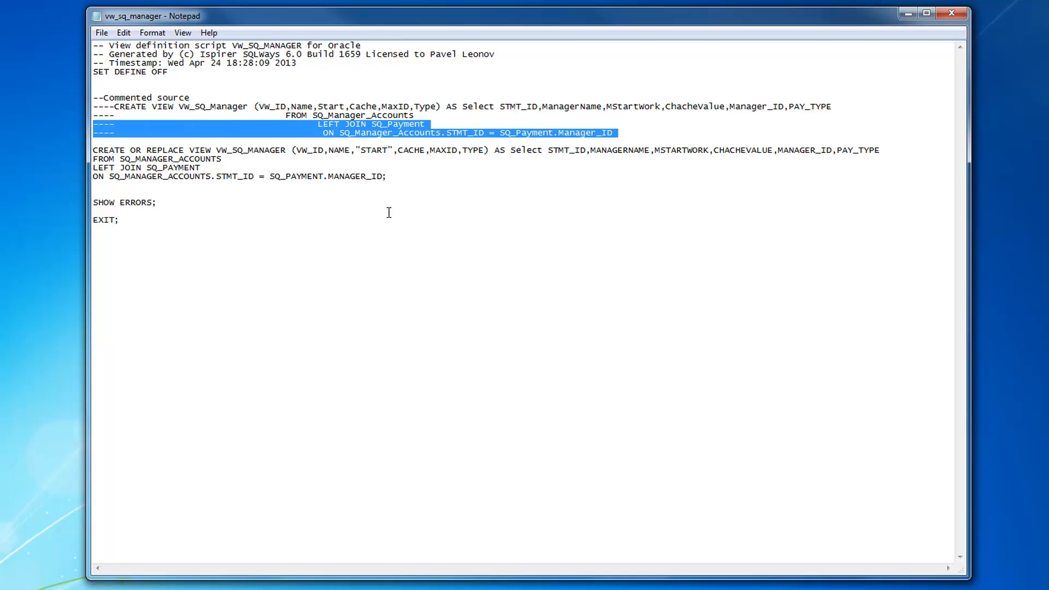
{"action": "left_click_drag", "start_coordinate": [388, 177], "coordinate": [112, 141]}
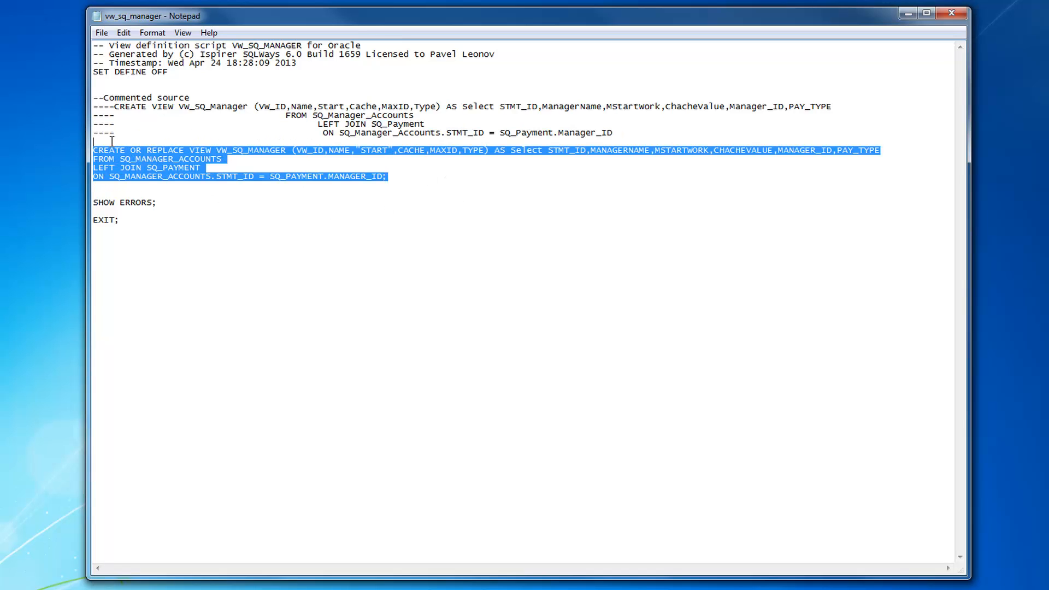
Close the view script, reopen the tg_sq_after_insert SQL file to compare the commented source trigger with the converted Oracle trigger, and close it
{"action": "left_click", "coordinate": [953, 12]}
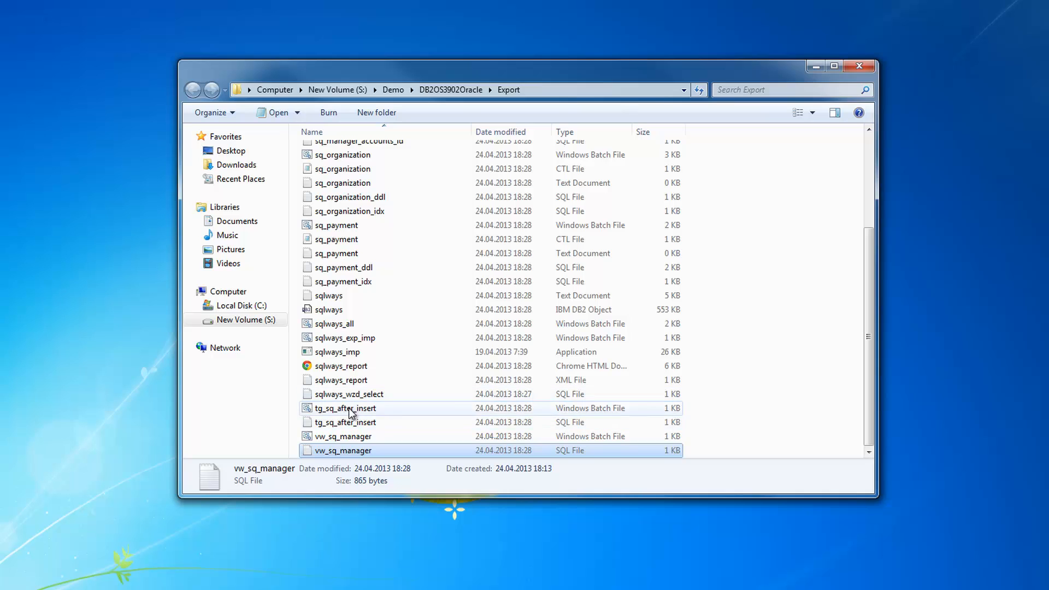
{"action": "double_click", "coordinate": [350, 423]}
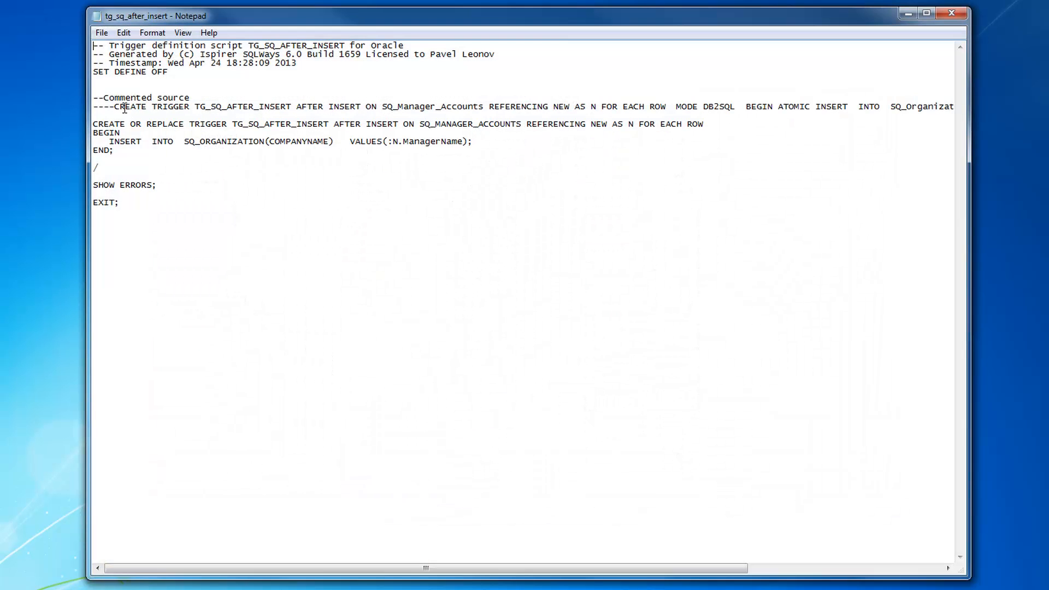
{"action": "left_click_drag", "start_coordinate": [95, 107], "coordinate": [492, 113]}
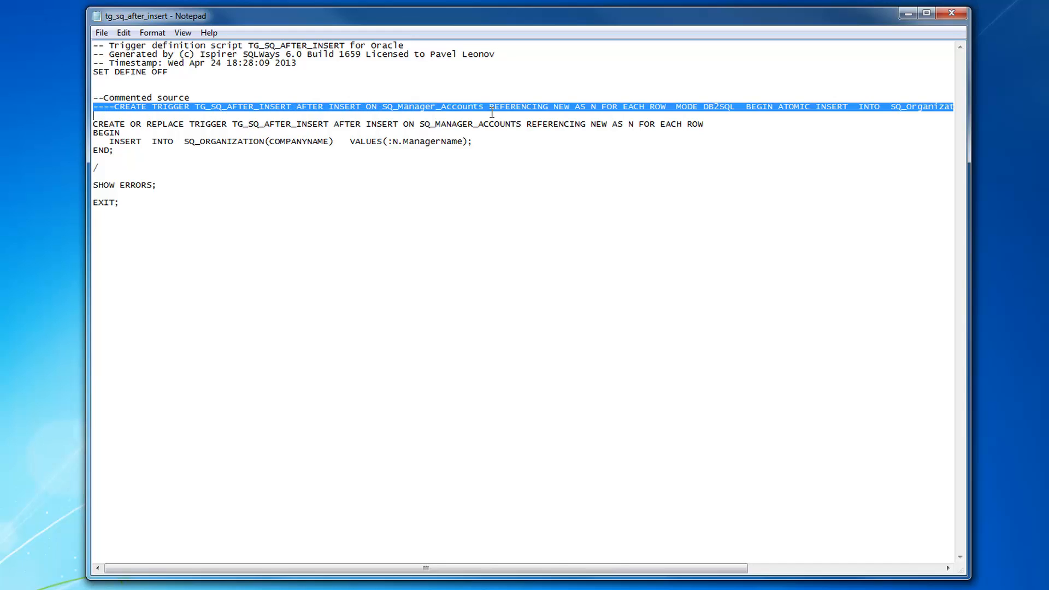
{"action": "left_click_drag", "start_coordinate": [717, 115], "coordinate": [868, 113]}
{"action": "left_click_drag", "start_coordinate": [114, 153], "coordinate": [51, 123]}
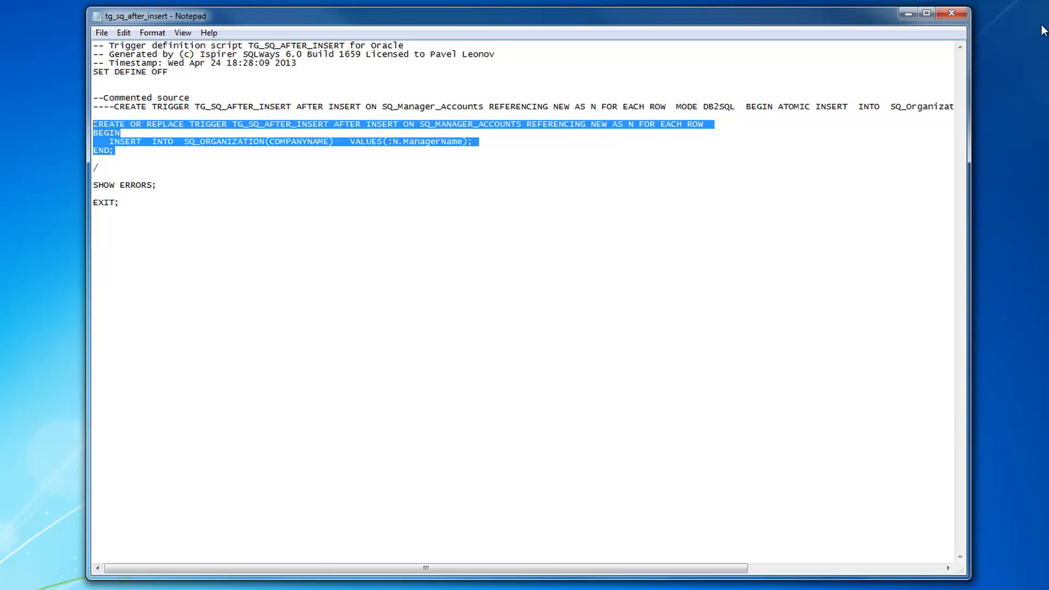
{"action": "left_click", "coordinate": [959, 14]}
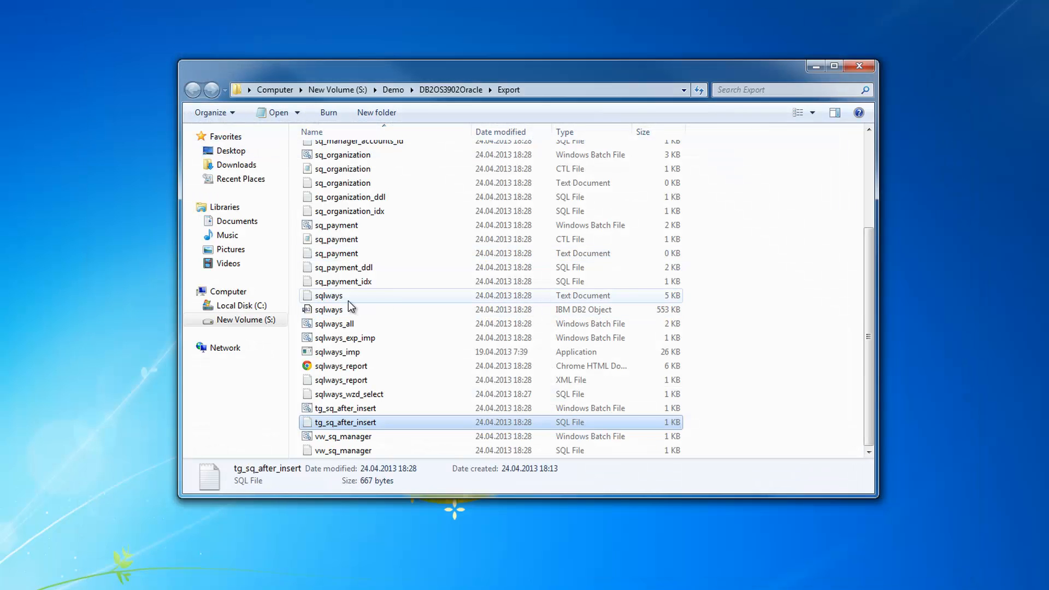
Open the sqlways text log and highlight the section on reading the source database structure
{"action": "double_click", "coordinate": [349, 300]}
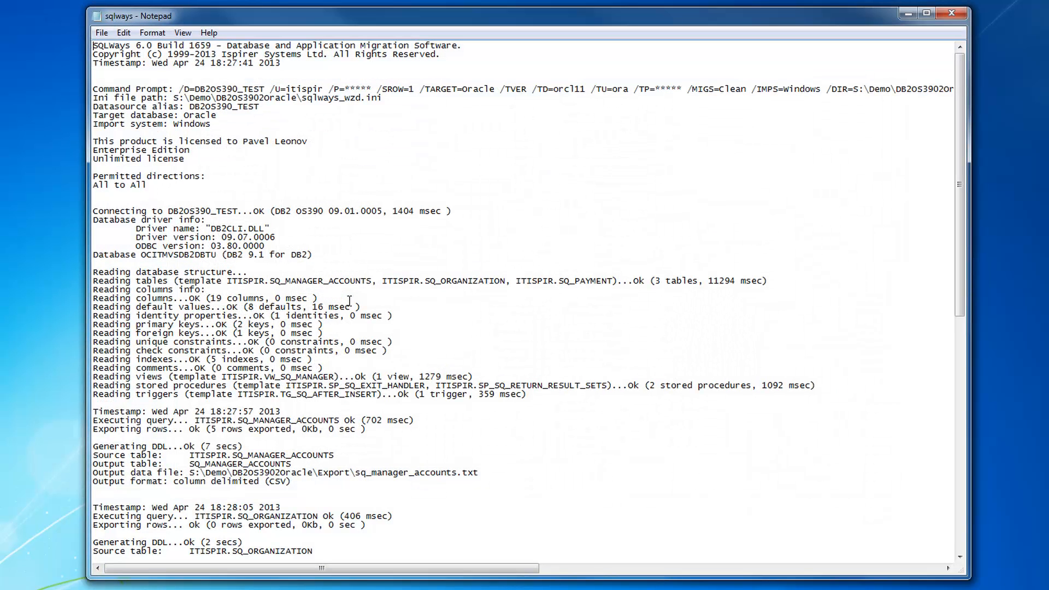
{"action": "left_click_drag", "start_coordinate": [620, 399], "coordinate": [93, 264]}
{"action": "left_click", "coordinate": [335, 364]}
Highlight the per-object conversion totals and the final object, code line and row count totals in the sqlways log, and close it
{"action": "scroll", "coordinate": [334, 364], "scroll_direction": "down", "scroll_amount": 16}
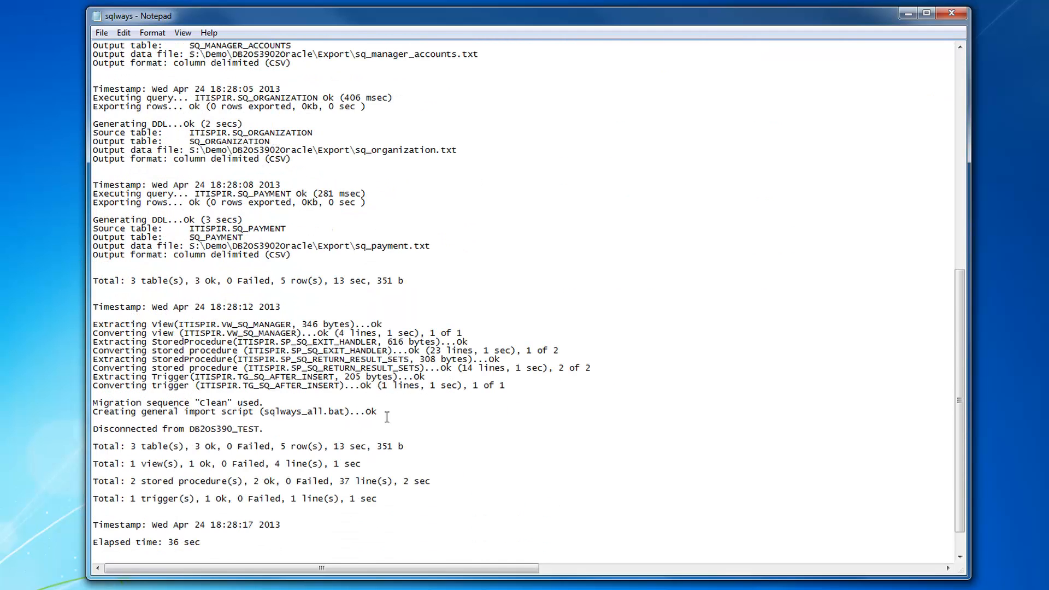
{"action": "left_click_drag", "start_coordinate": [398, 498], "coordinate": [184, 464]}
{"action": "left_click", "coordinate": [183, 465]}
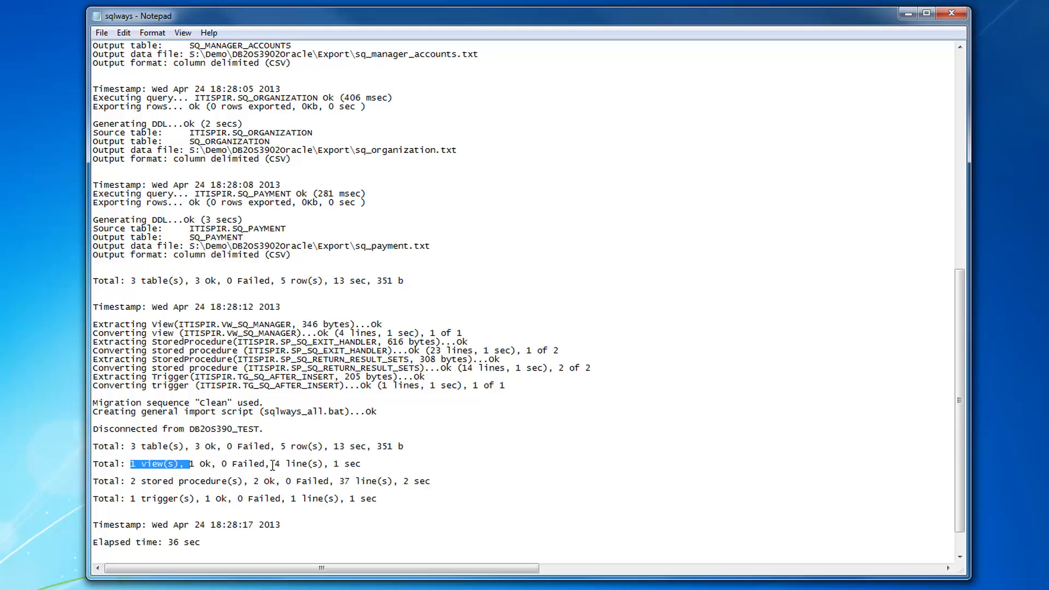
{"action": "left_click_drag", "start_coordinate": [270, 464], "coordinate": [432, 446]}
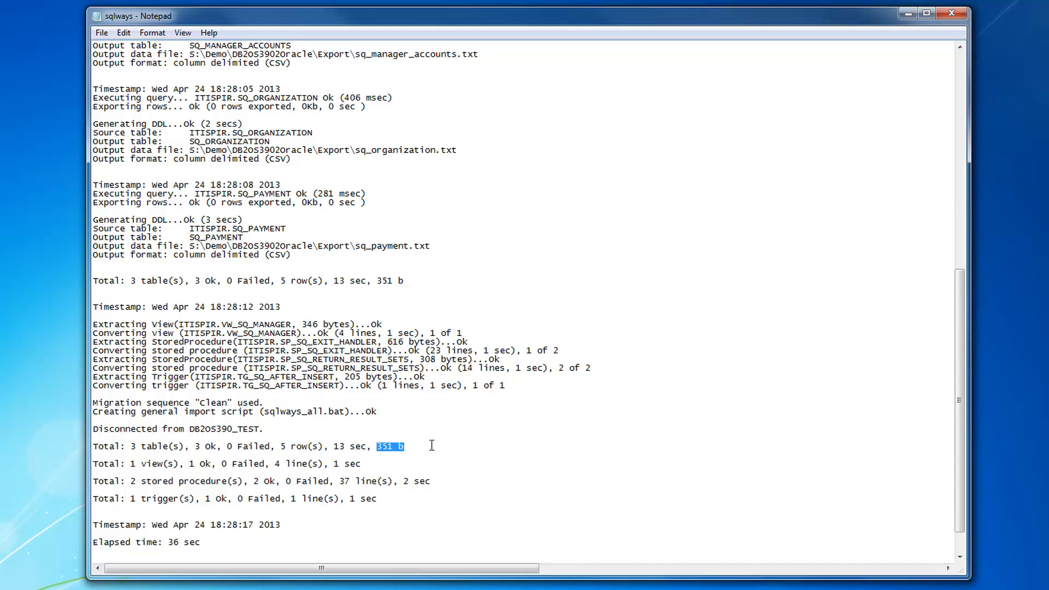
{"action": "scroll", "coordinate": [431, 446], "scroll_direction": "down", "scroll_amount": 2}
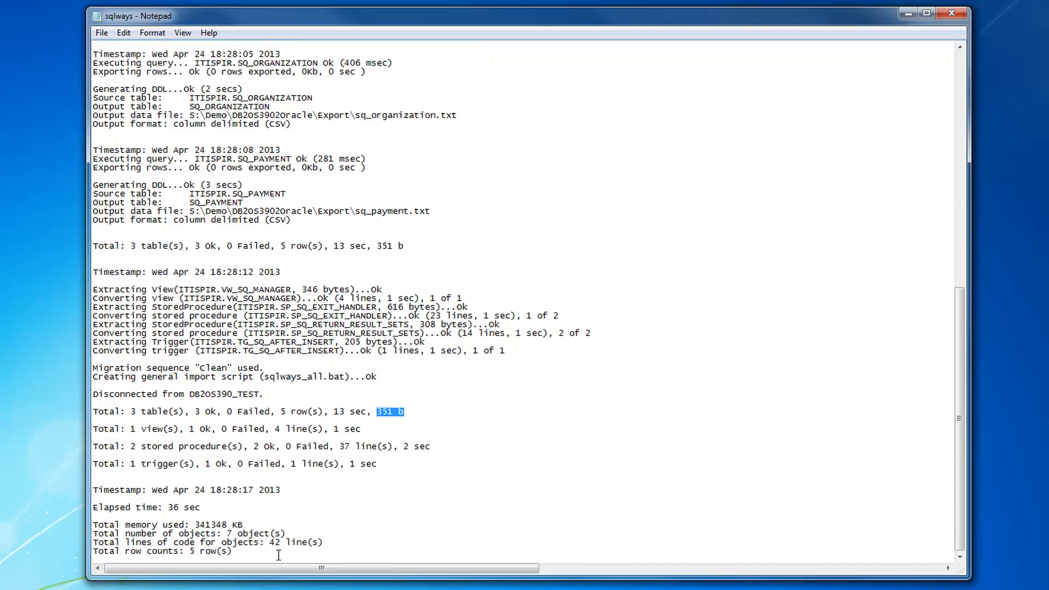
{"action": "left_click_drag", "start_coordinate": [279, 555], "coordinate": [93, 534]}
{"action": "left_click", "coordinate": [194, 538]}
{"action": "left_click", "coordinate": [951, 12]}
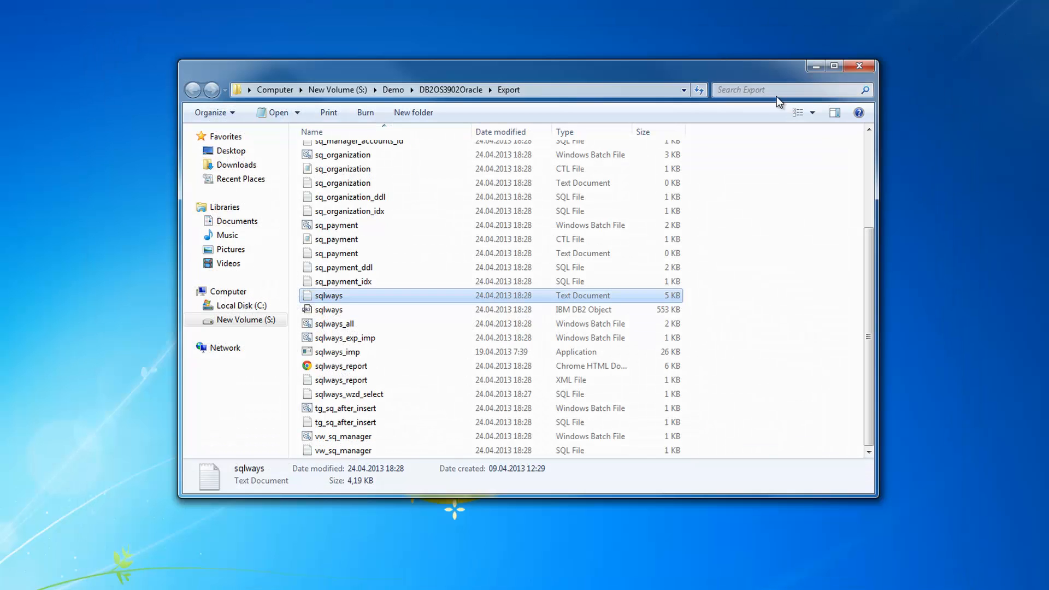
Open the sqlways_report HTML file and examine the Table Export and Conversion Summary, Identifiers and Database Object Modification sections
{"action": "double_click", "coordinate": [355, 366]}
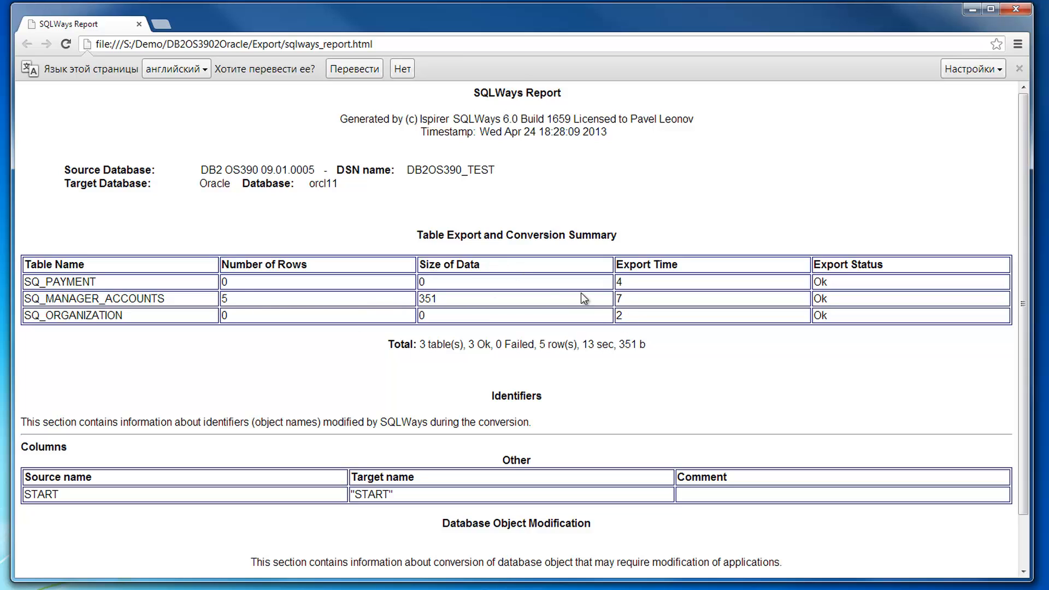
{"action": "left_click_drag", "start_coordinate": [413, 233], "coordinate": [642, 334]}
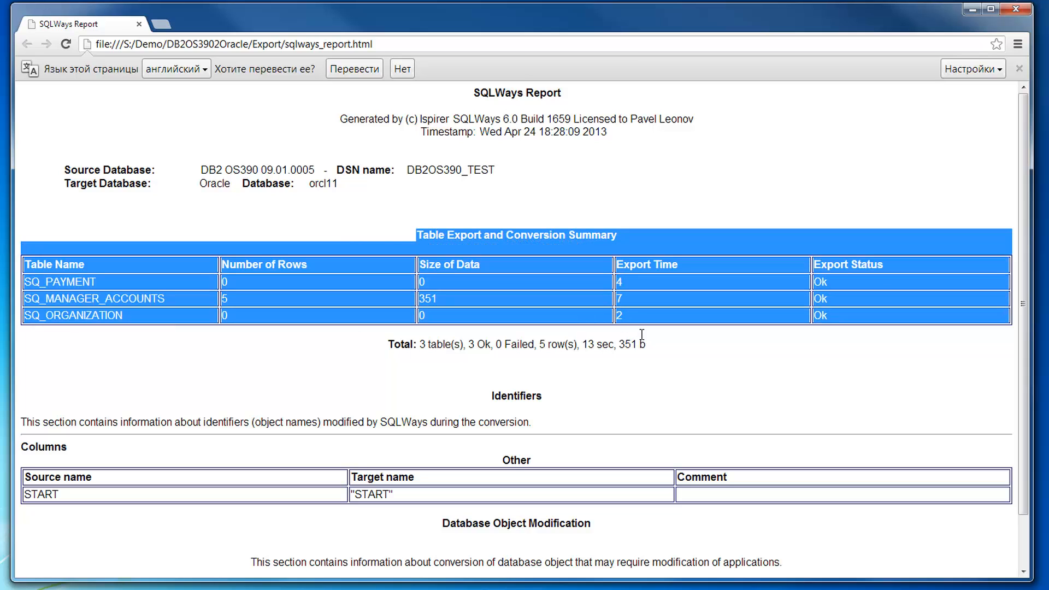
{"action": "left_click", "coordinate": [680, 348]}
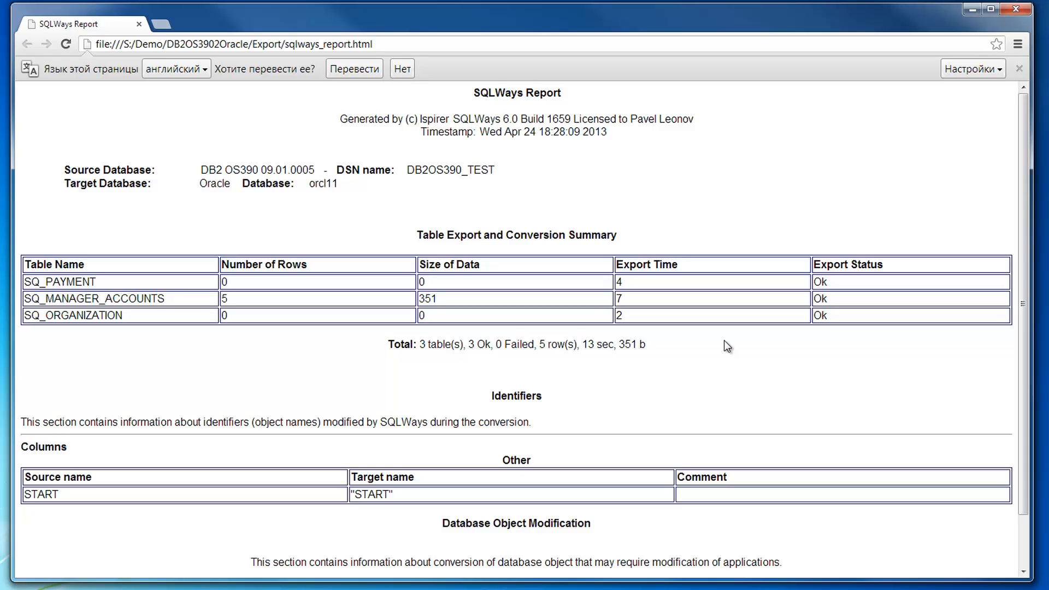
{"action": "scroll", "coordinate": [723, 344], "scroll_direction": "down", "scroll_amount": 1}
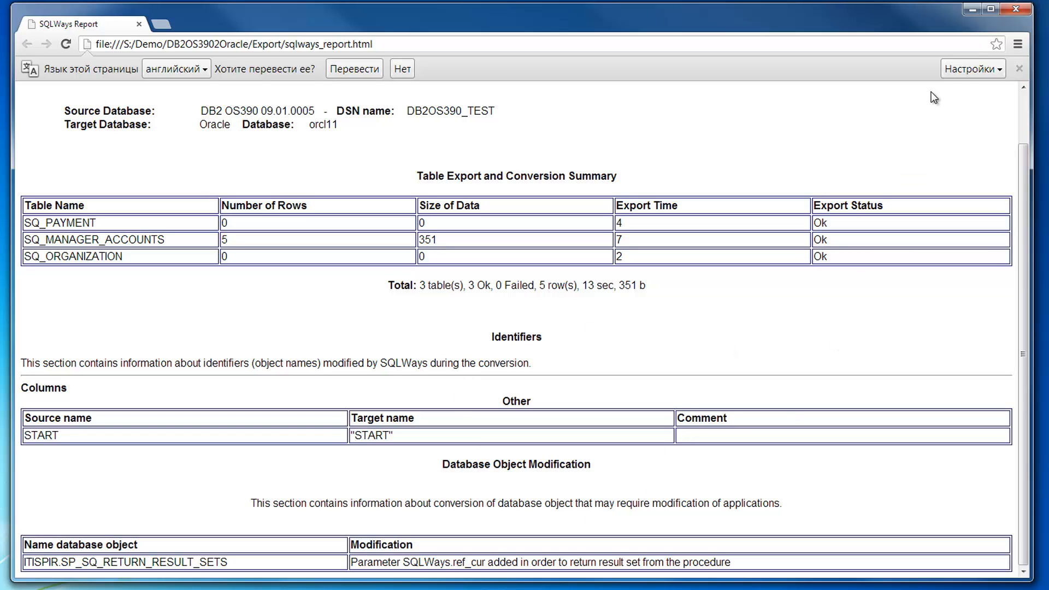
Close the report and the Export folder, and start the import to the Oracle target database
{"action": "left_click", "coordinate": [1016, 9]}
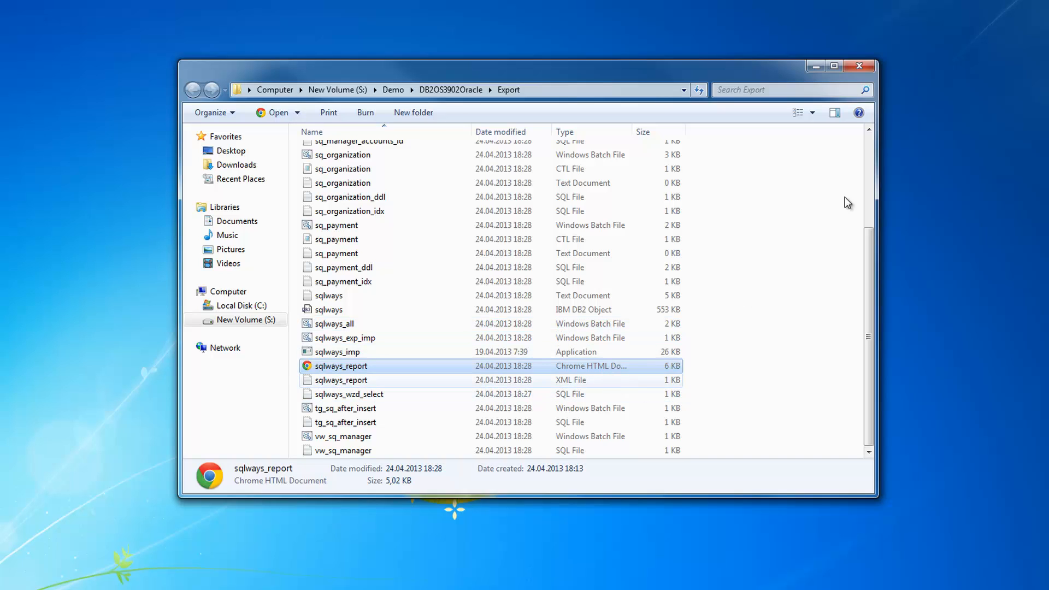
{"action": "left_click", "coordinate": [858, 66]}
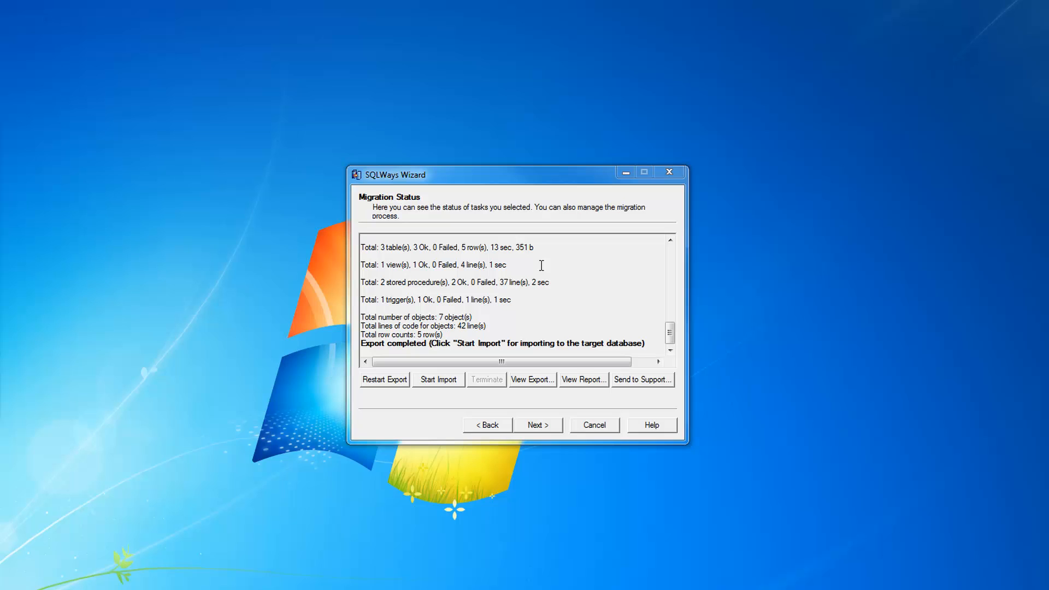
{"action": "left_click", "coordinate": [442, 380]}
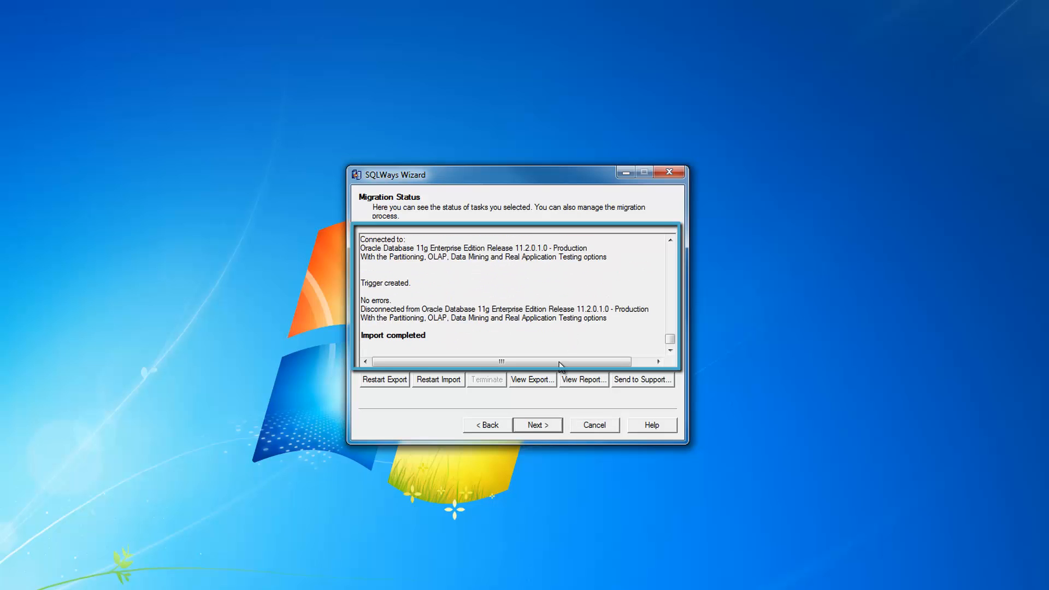
View the export folder from the wizard and open the sqlways_imp text log
{"action": "left_click", "coordinate": [542, 379]}
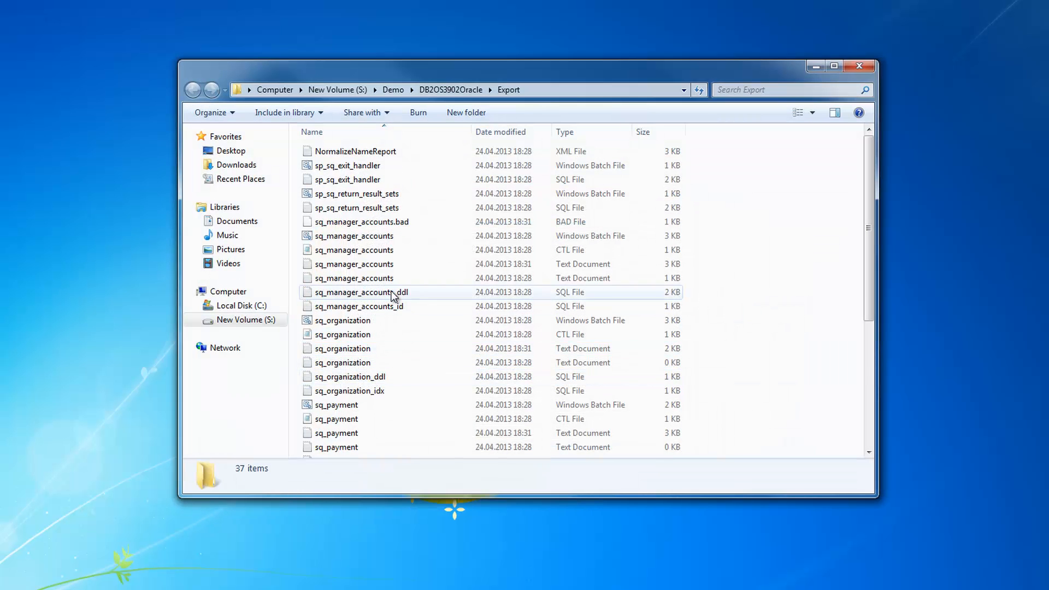
{"action": "left_click", "coordinate": [392, 293]}
{"action": "key", "text": "Down"}
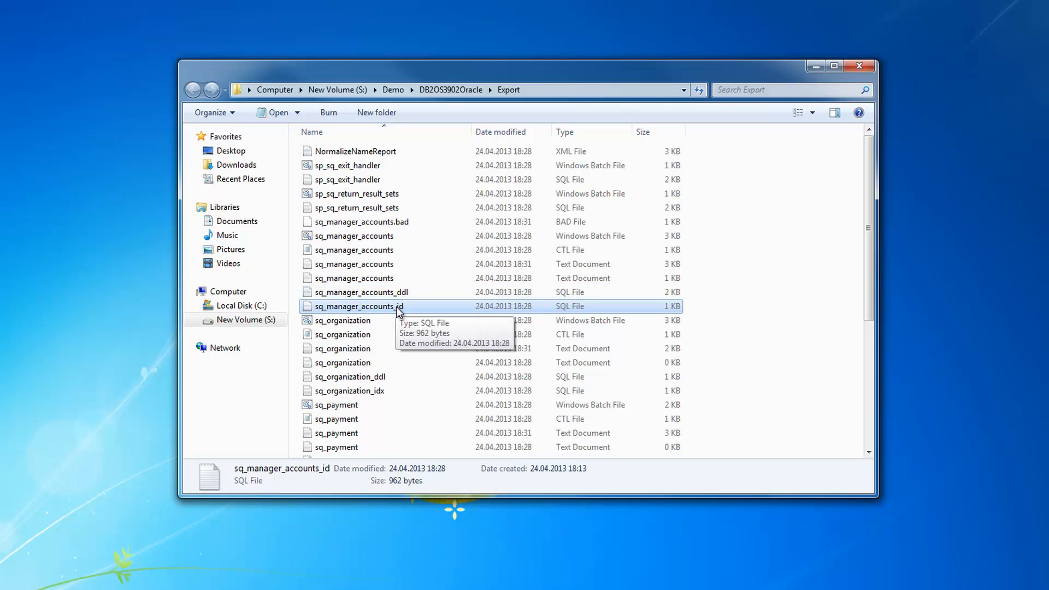
{"action": "type", "text": "sql"}
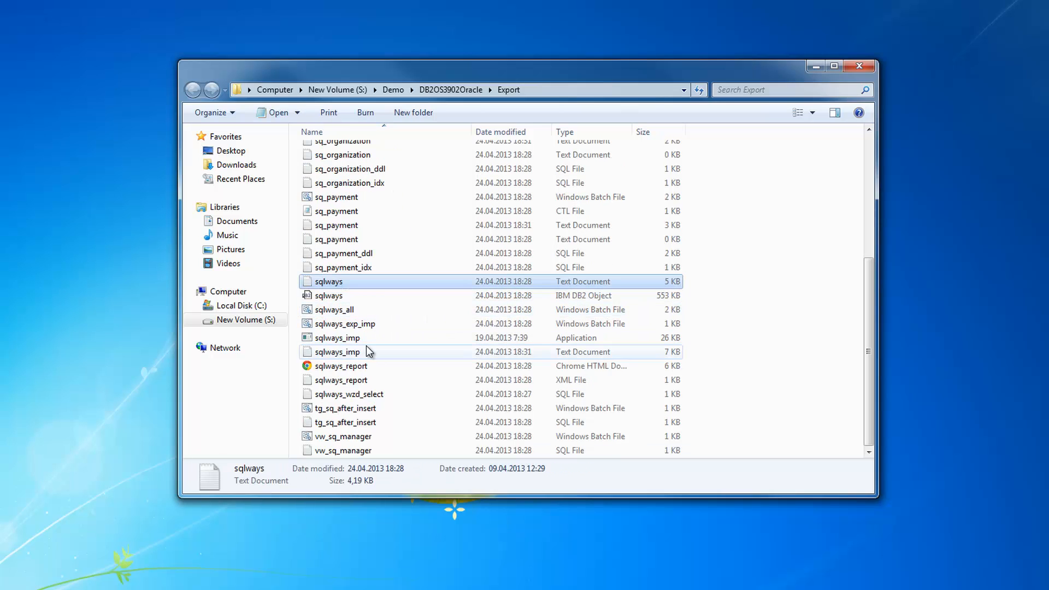
{"action": "left_click", "coordinate": [367, 351]}
{"action": "double_click", "coordinate": [363, 353]}
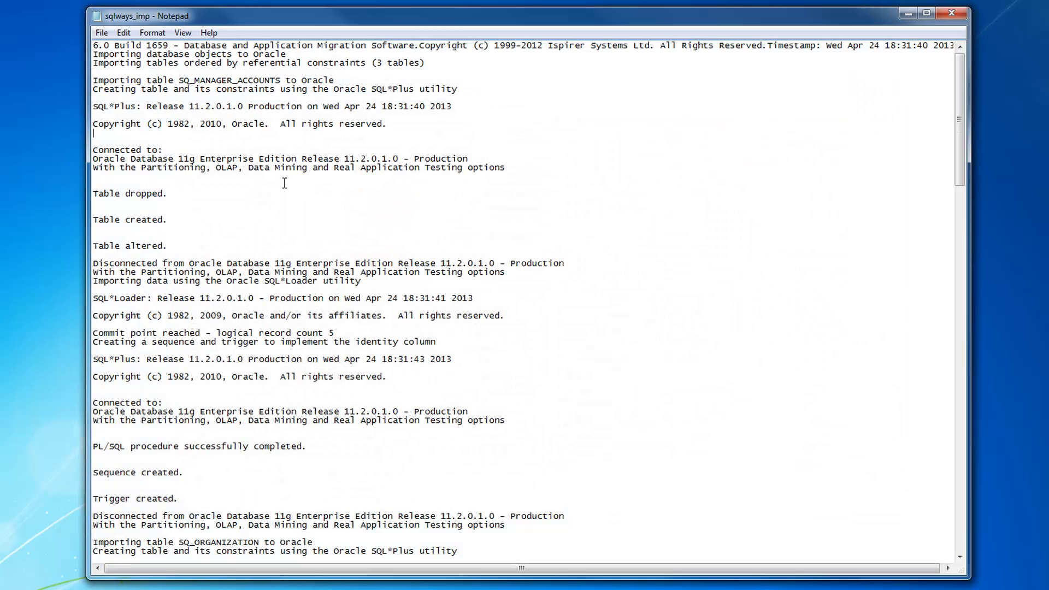
Read through the import log for the tables, view, stored procedures and trigger, and close the file
{"action": "scroll", "coordinate": [291, 220], "scroll_direction": "down", "scroll_amount": 2}
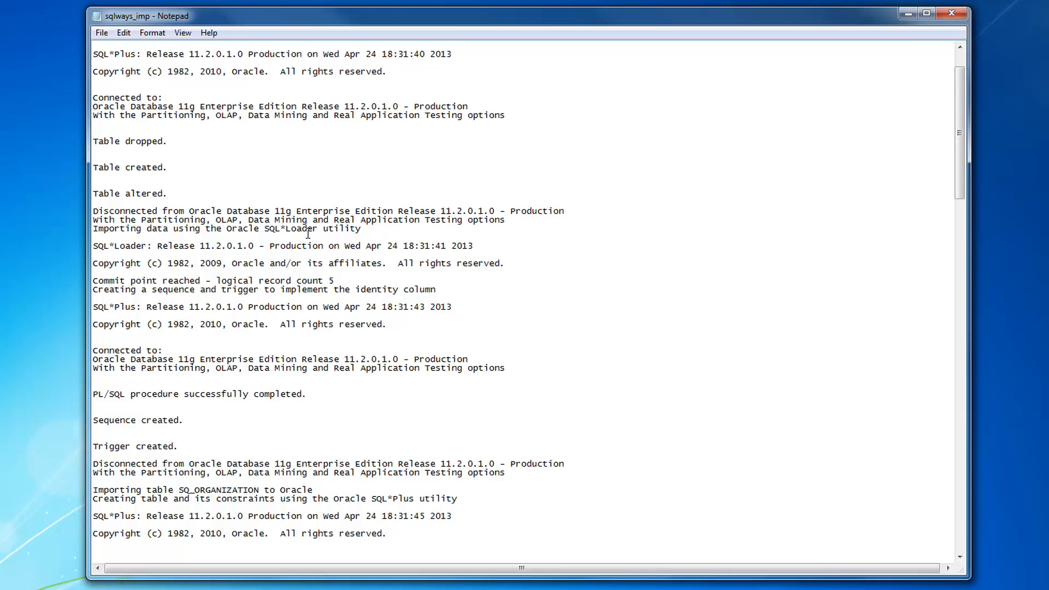
{"action": "scroll", "coordinate": [285, 240], "scroll_direction": "down", "scroll_amount": 3}
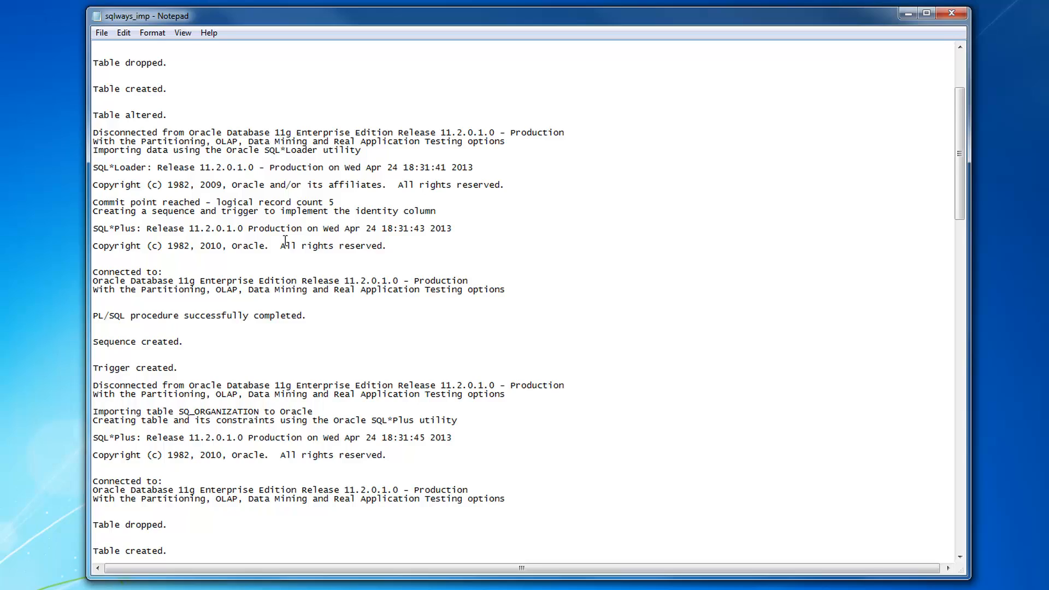
{"action": "scroll", "coordinate": [285, 240], "scroll_direction": "down", "scroll_amount": 12}
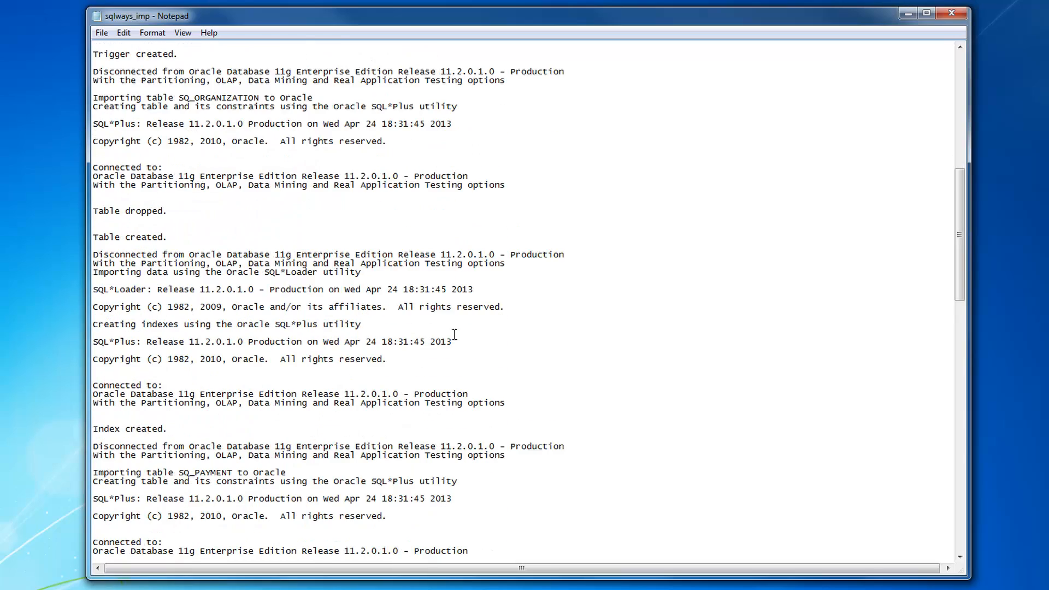
{"action": "scroll", "coordinate": [247, 312], "scroll_direction": "down", "scroll_amount": 20}
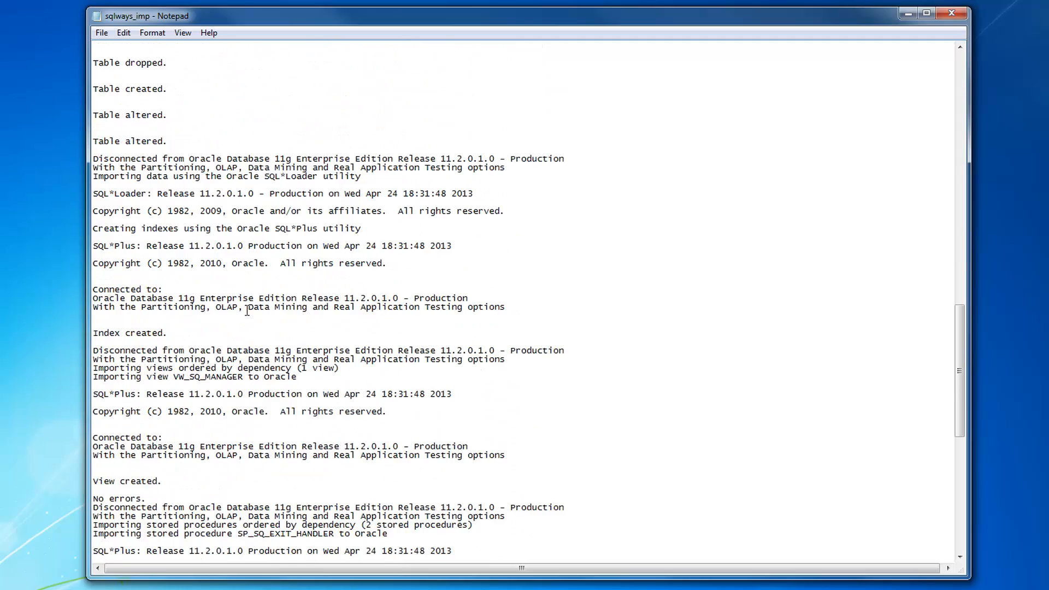
{"action": "scroll", "coordinate": [247, 310], "scroll_direction": "down", "scroll_amount": 10}
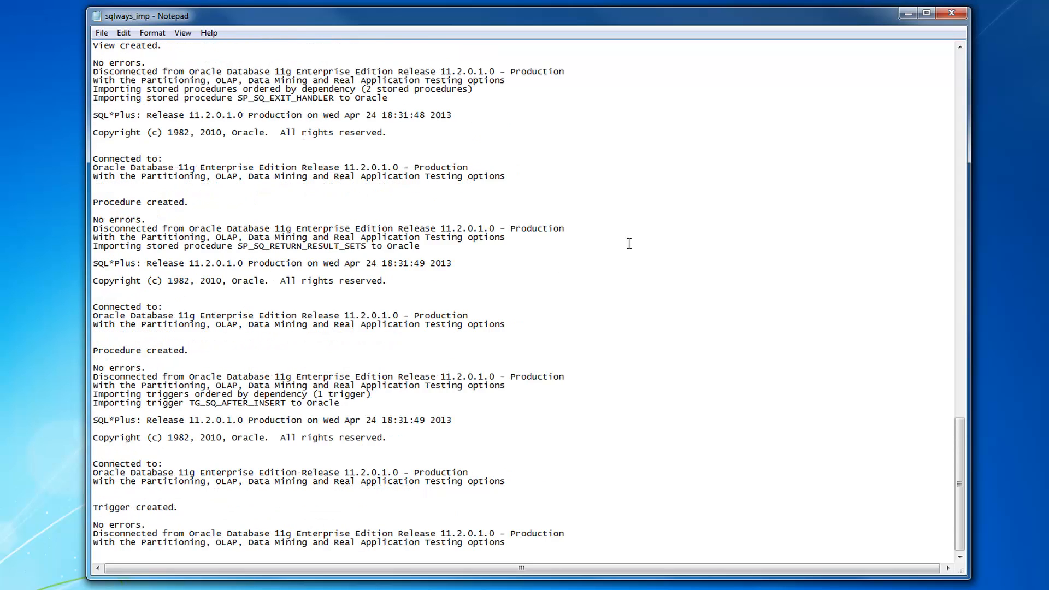
{"action": "left_click", "coordinate": [951, 14]}
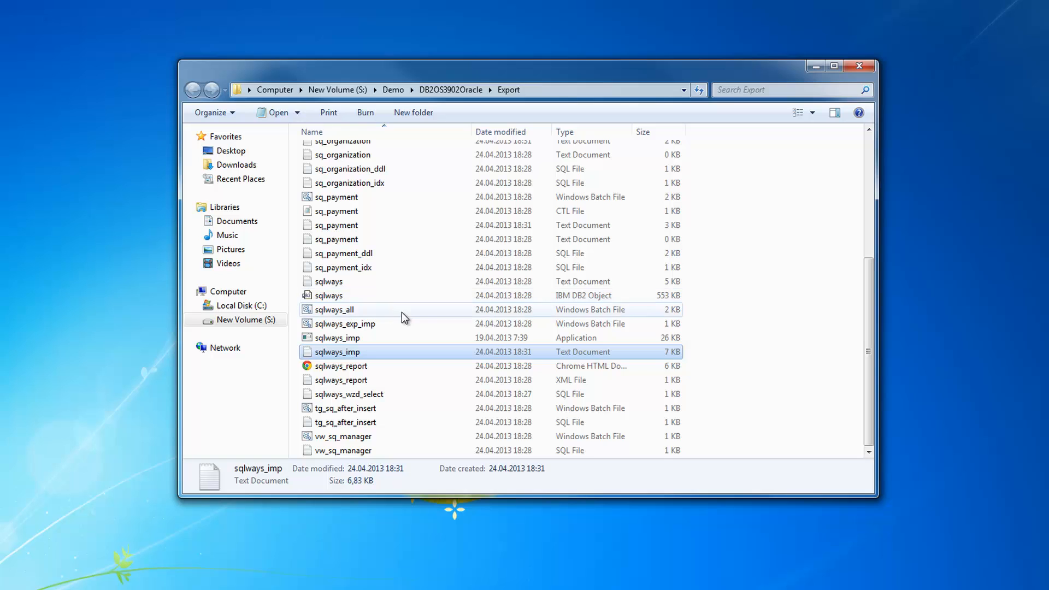
Open the SQL*Loader log of sq_organization and highlight the row loading results for the SQ_ORGANIZATION table
{"action": "scroll", "coordinate": [401, 312], "scroll_direction": "up", "scroll_amount": 4}
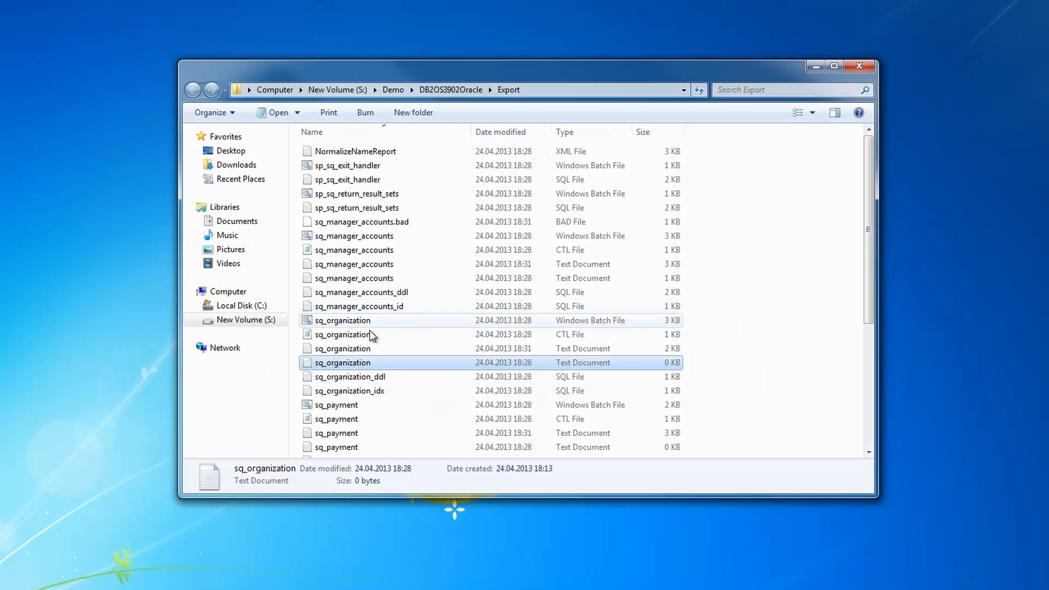
{"action": "left_click", "coordinate": [346, 353]}
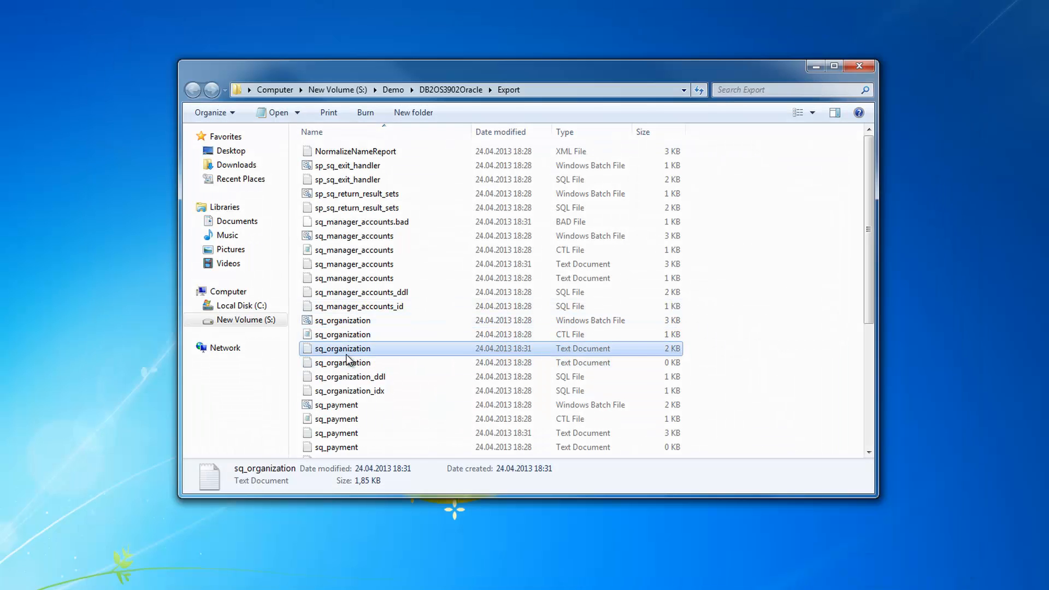
{"action": "double_click", "coordinate": [346, 352]}
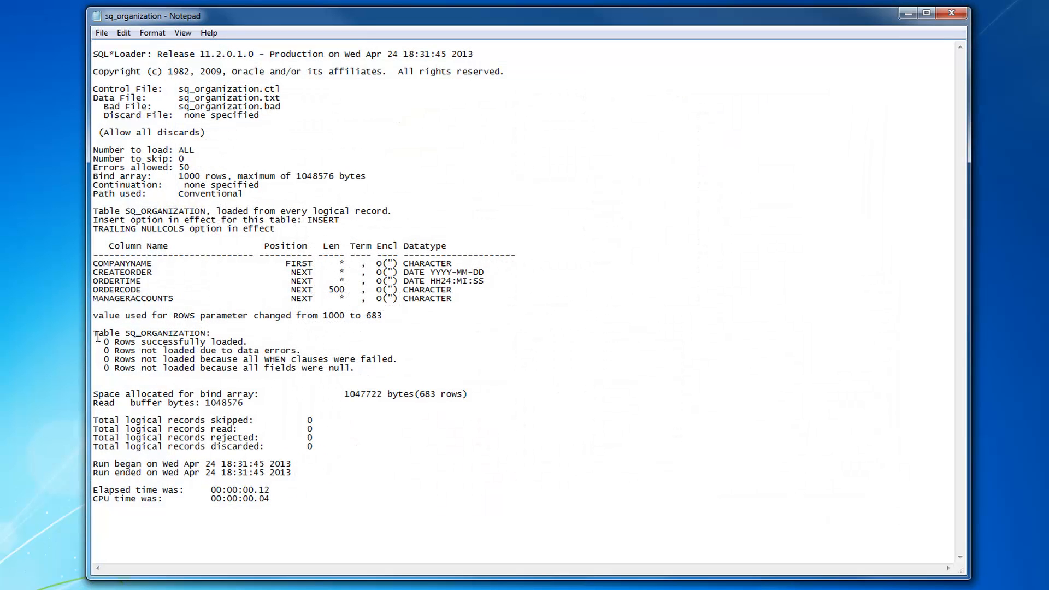
{"action": "left_click_drag", "start_coordinate": [99, 335], "coordinate": [329, 348]}
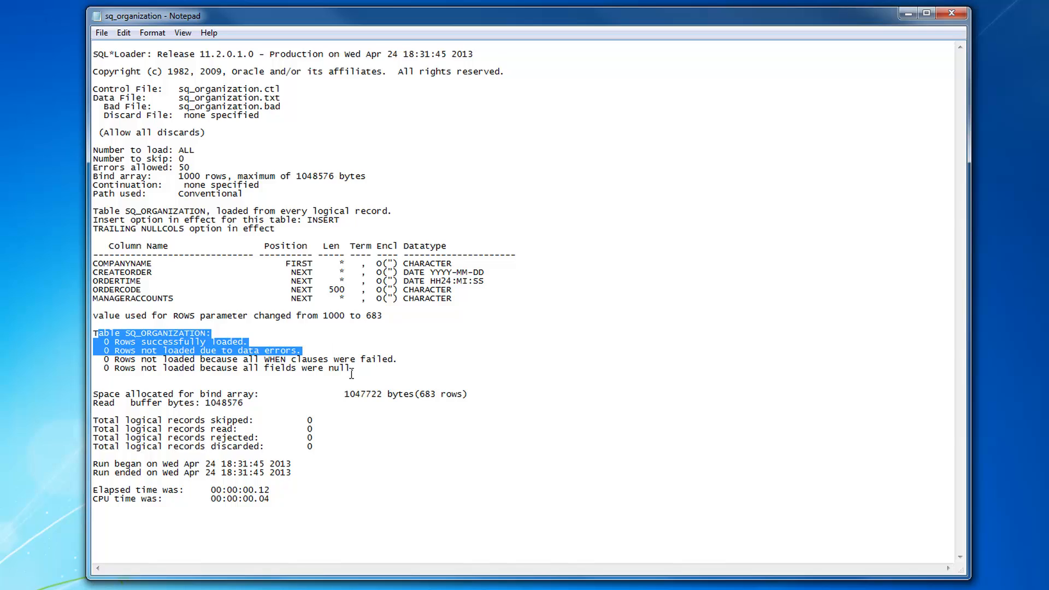
{"action": "left_click", "coordinate": [177, 354]}
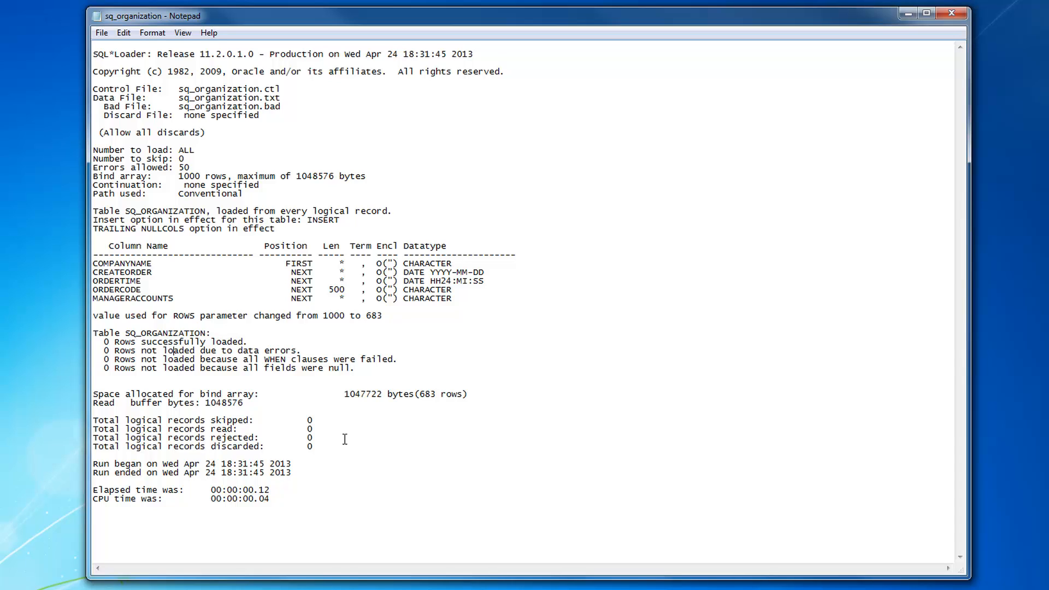
Highlight the skipped, read, rejected and discarded logical record totals, and close the log and the Export folder
{"action": "left_click_drag", "start_coordinate": [331, 451], "coordinate": [54, 422]}
{"action": "left_click", "coordinate": [295, 419]}
{"action": "left_click", "coordinate": [951, 15]}
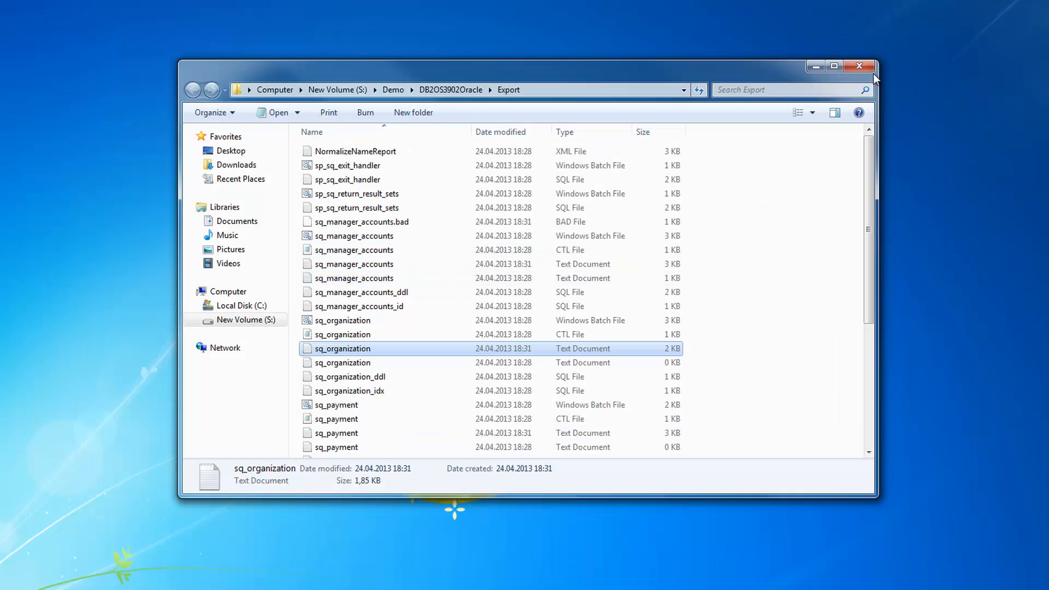
{"action": "left_click", "coordinate": [869, 67]}
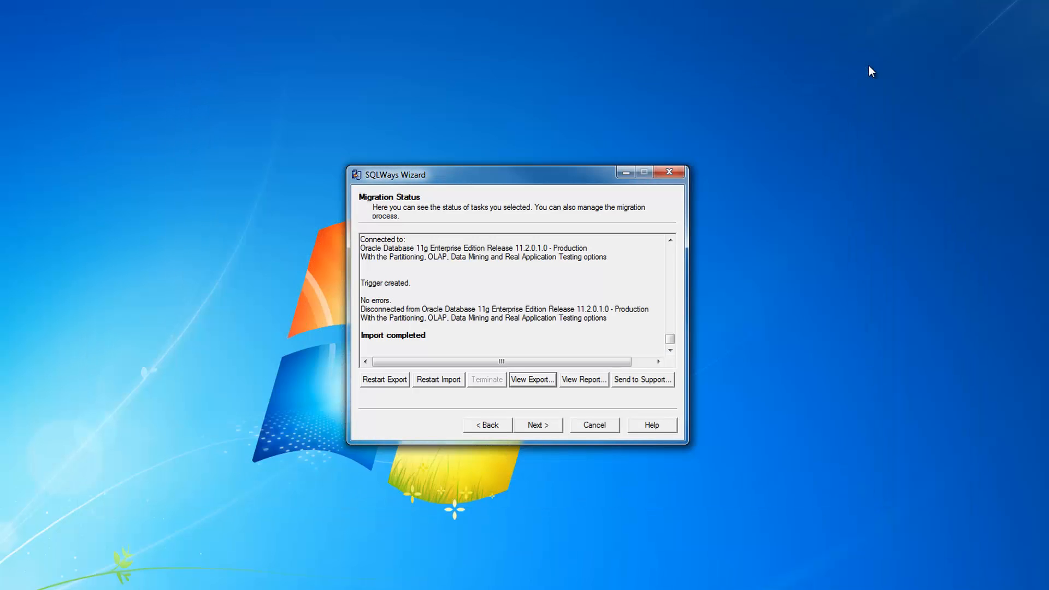
Advance from the migration status page and finish the SQLWays Wizard
{"action": "left_click", "coordinate": [544, 427]}
{"action": "left_click", "coordinate": [543, 427]}
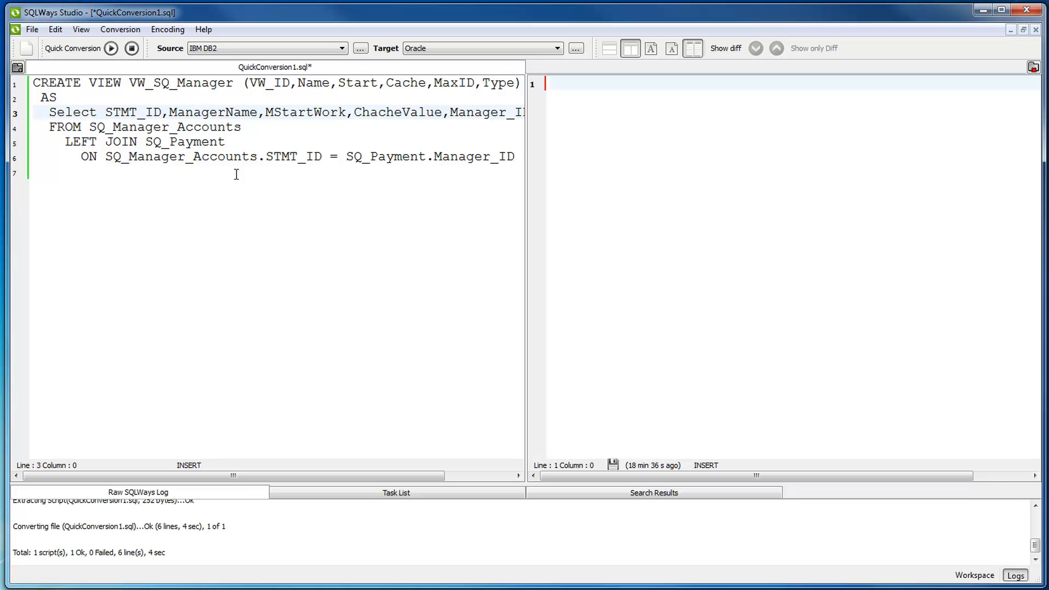
Switch to SQLWays Studio, convert the VW_SQ_Manager view script from IBM DB2 to Oracle, and reload the changed target file
{"action": "left_click_drag", "start_coordinate": [350, 215], "coordinate": [17, 82]}
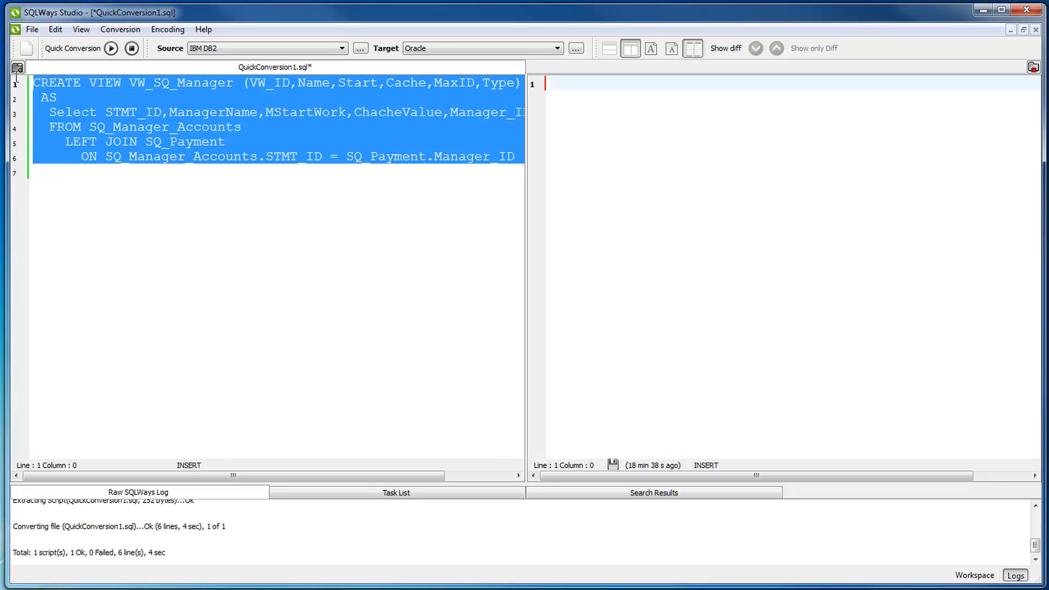
{"action": "left_click", "coordinate": [186, 205]}
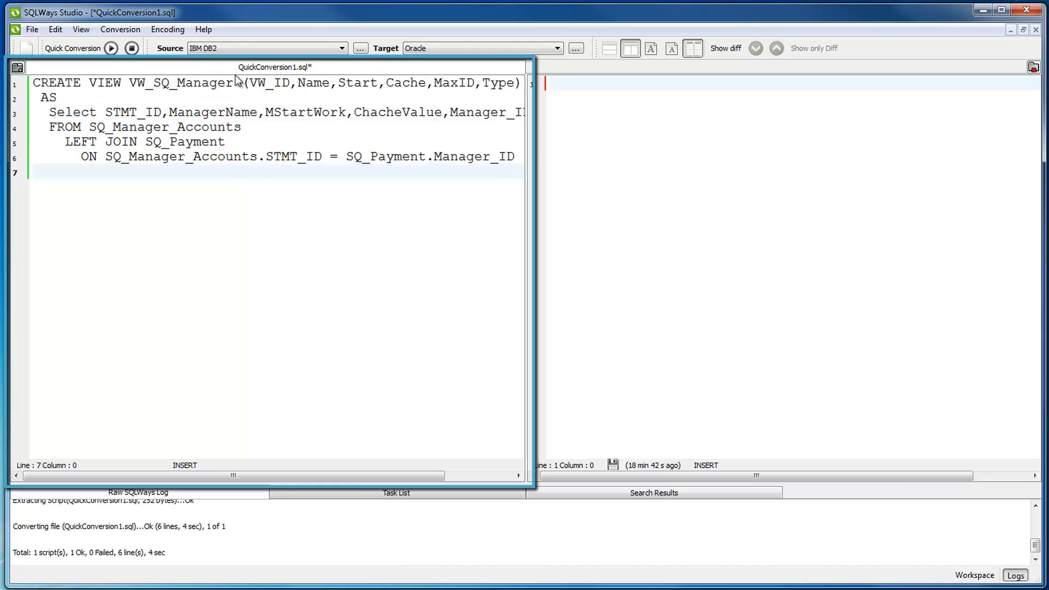
{"action": "left_click", "coordinate": [297, 48]}
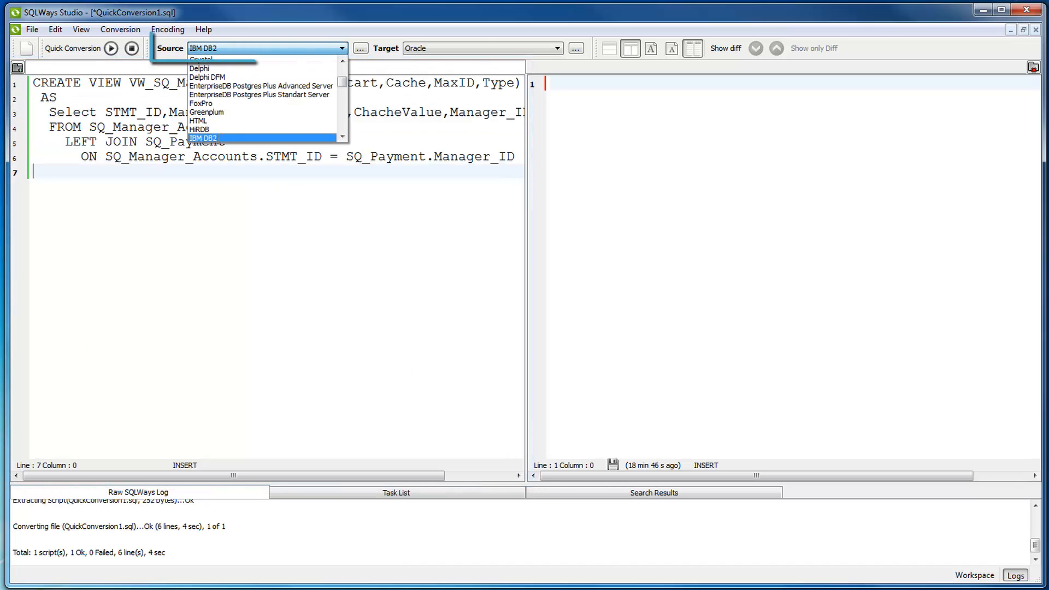
{"action": "left_click", "coordinate": [215, 138]}
{"action": "left_click", "coordinate": [484, 49]}
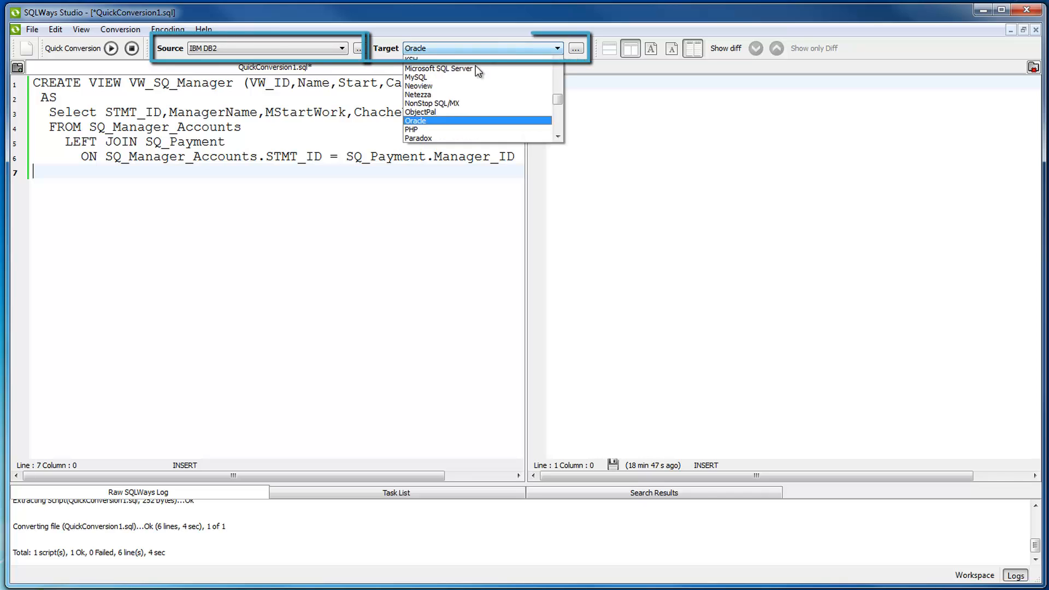
{"action": "left_click", "coordinate": [457, 121]}
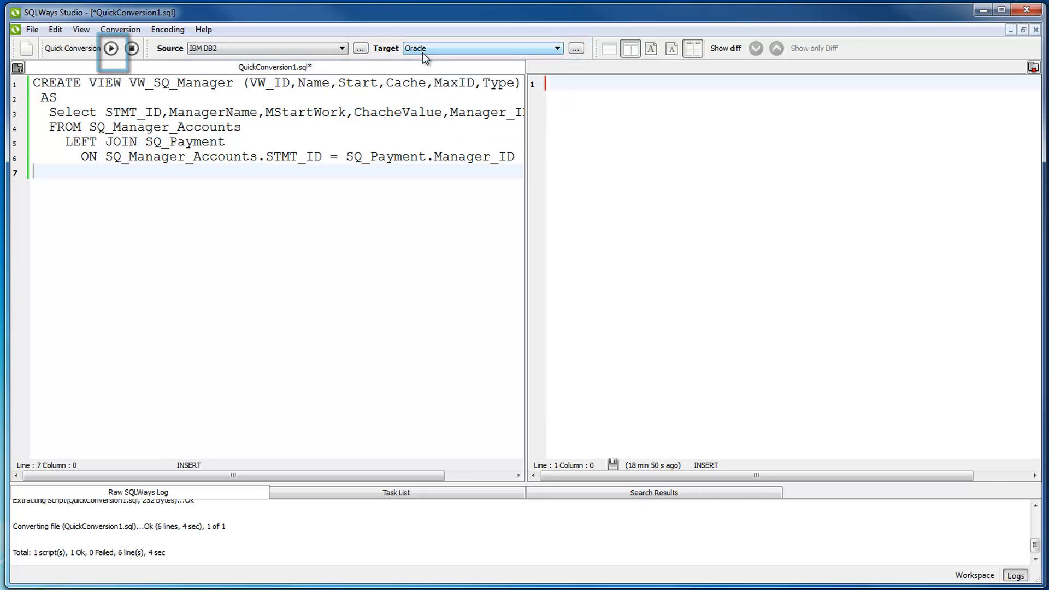
{"action": "left_click", "coordinate": [109, 49]}
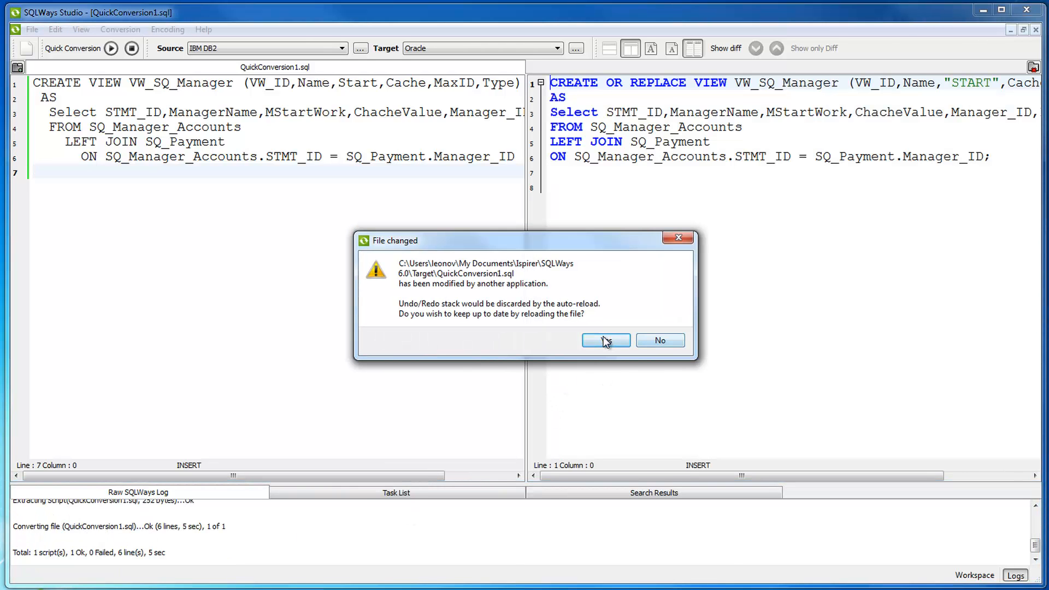
{"action": "left_click", "coordinate": [606, 340]}
Highlight the whole converted Oracle script of the VW_SQ_Manager view and compare it with the DB2 source
{"action": "left_click", "coordinate": [672, 203]}
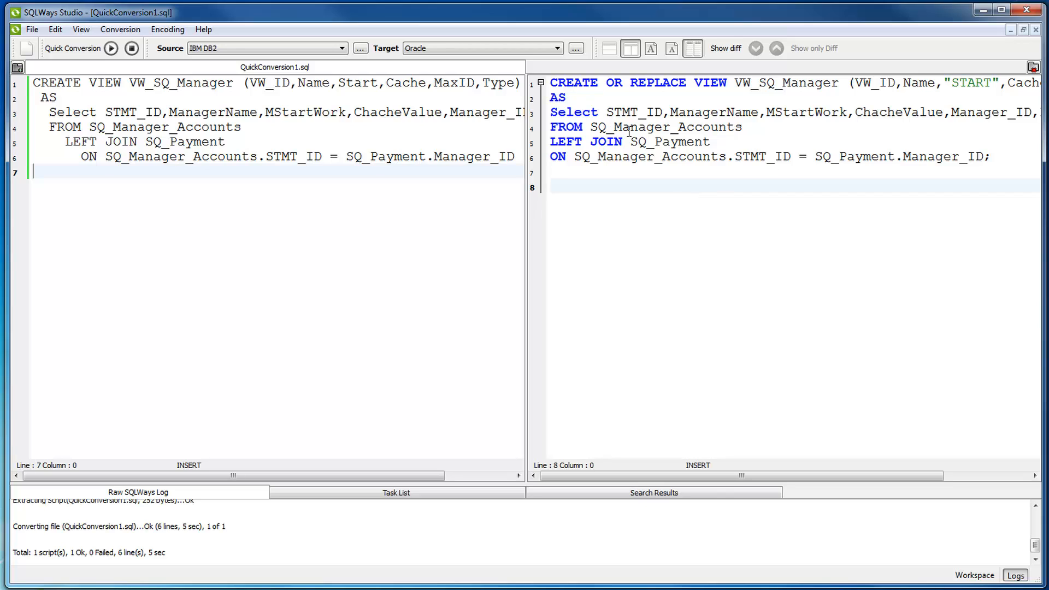
{"action": "key", "text": "shift+Up"}
{"action": "key", "text": "shift+Up"}
{"action": "key", "text": "shift+Up"}
{"action": "key", "text": "shift+Up"}
{"action": "key", "text": "shift+Up"}
{"action": "key", "text": "shift+Up"}
{"action": "key", "text": "shift+Up"}
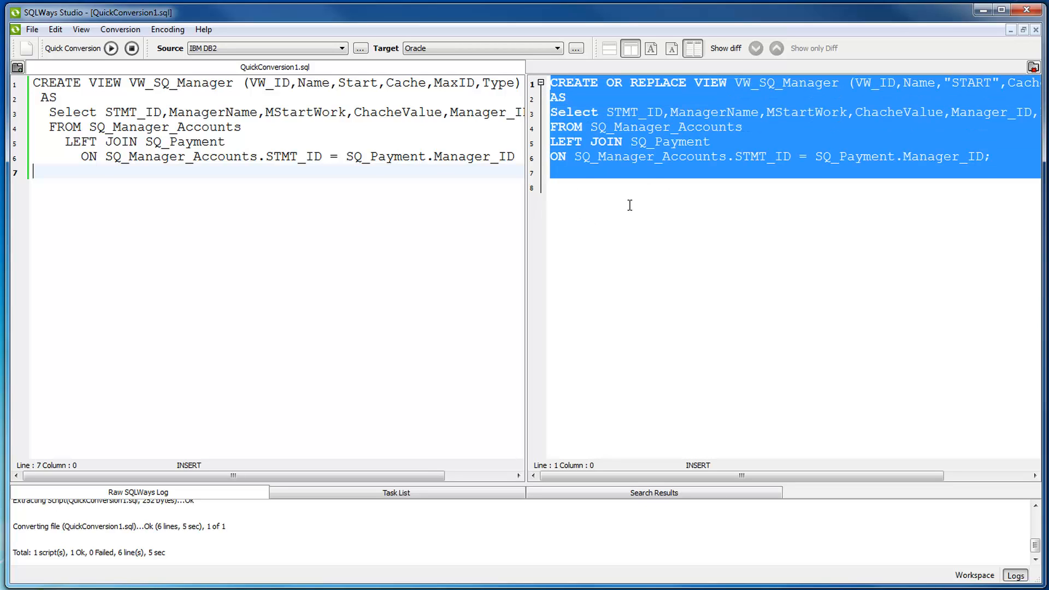
{"action": "left_click", "coordinate": [629, 205]}
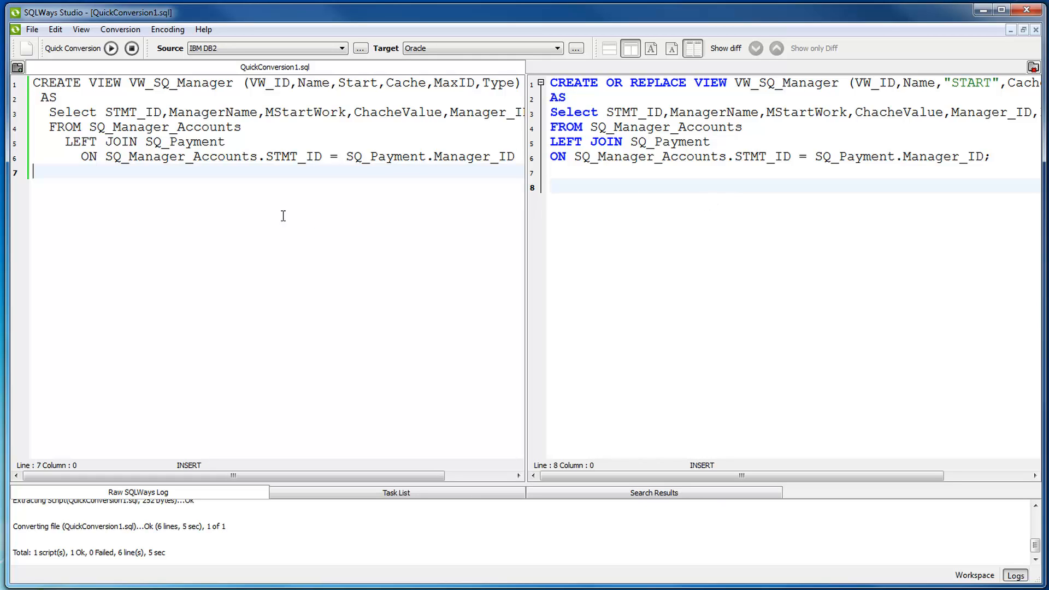
{"action": "left_click", "coordinate": [317, 128]}
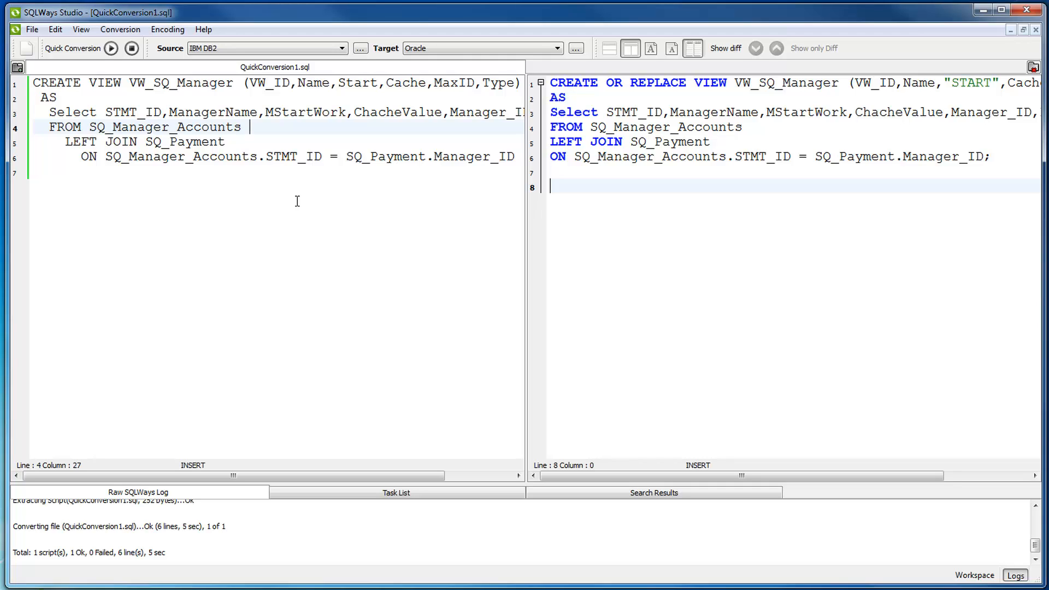
{"action": "left_click", "coordinate": [332, 241]}
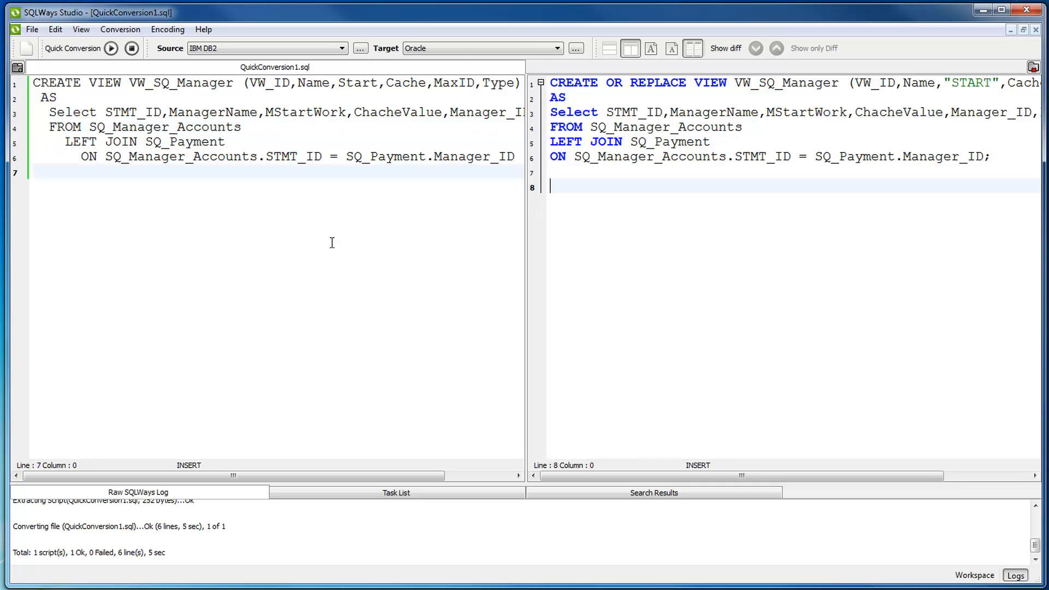
{"action": "left_click", "coordinate": [709, 170]}
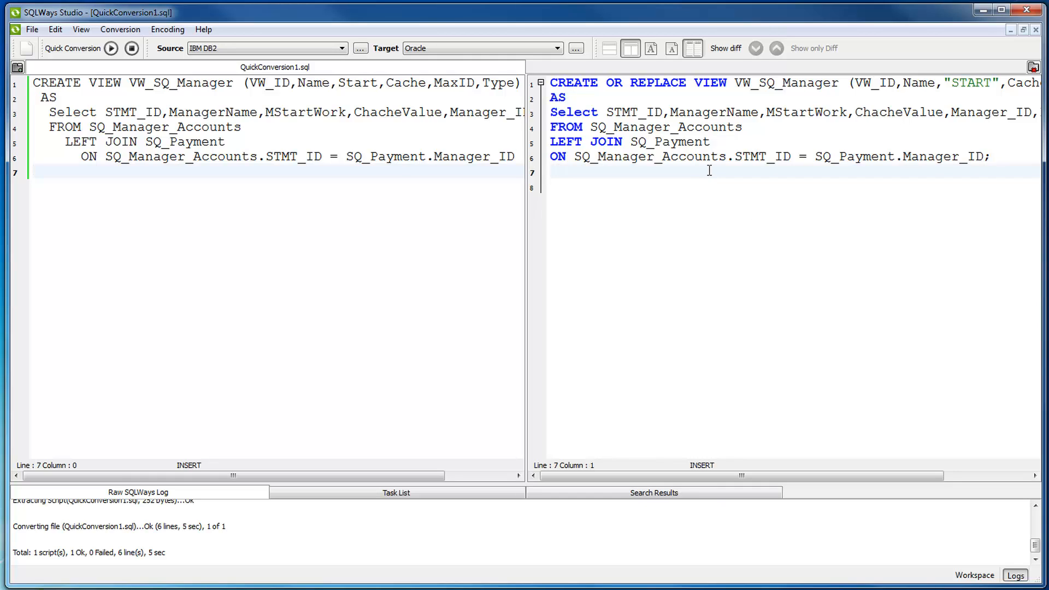
{"action": "left_click", "coordinate": [679, 142]}
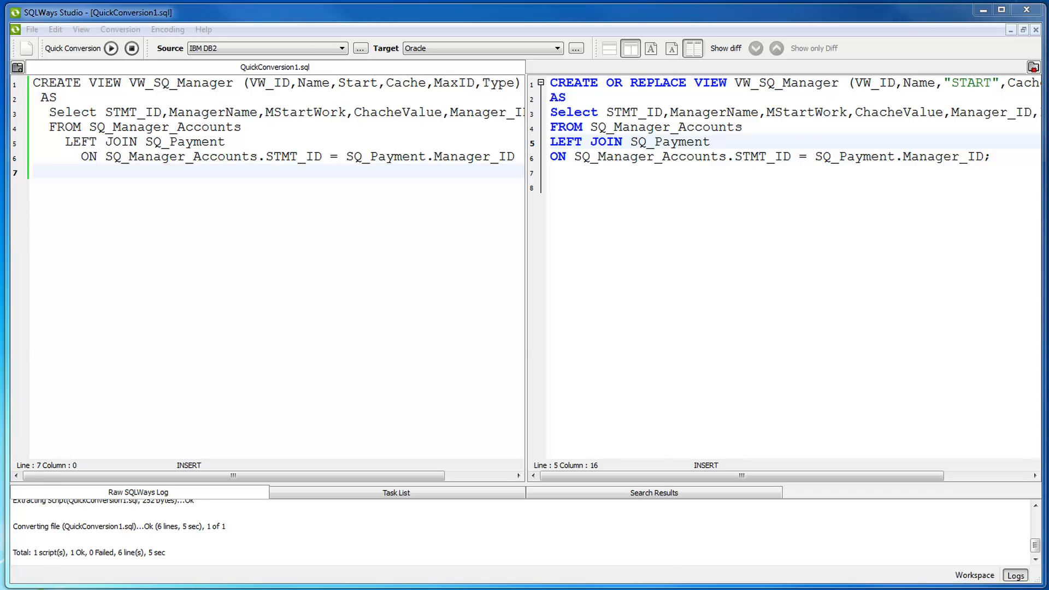
Switch to SQLWays Commander, select the sp_sq_return_result_sets and sq_manager_accounts_ddl SQL files, and check the IBM DB2 source and Oracle target choices
{"action": "key", "text": "alt+Tab"}
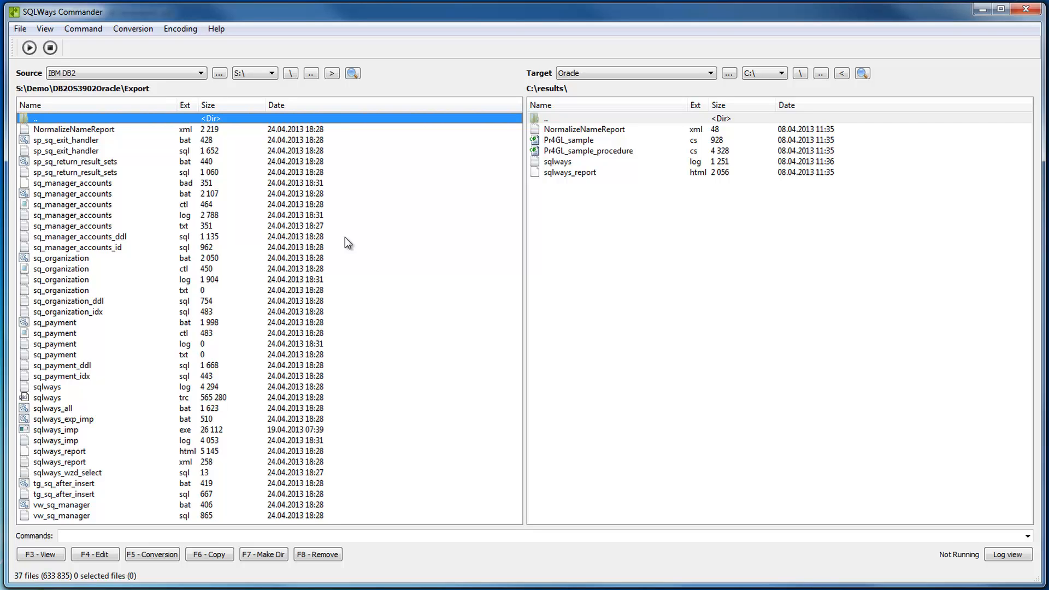
{"action": "left_click", "coordinate": [95, 172]}
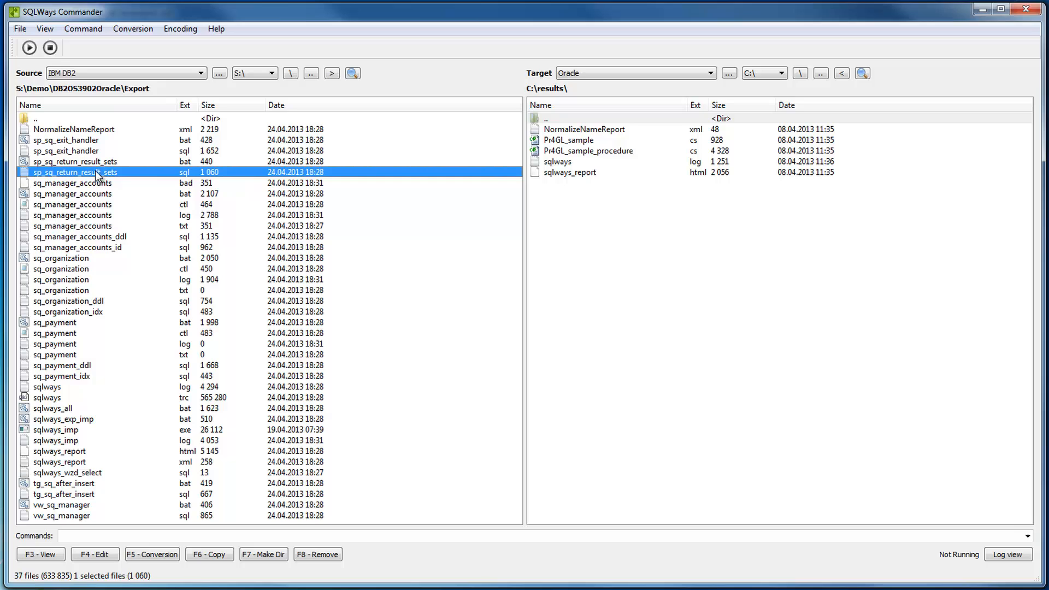
{"action": "left_click", "coordinate": [100, 236], "text": "ctrl"}
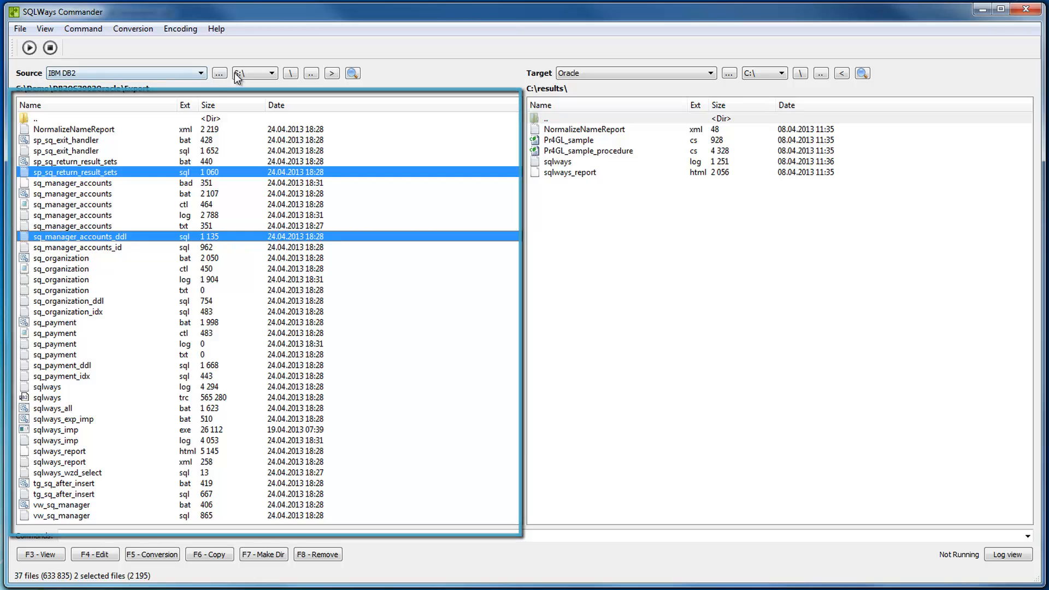
{"action": "left_click", "coordinate": [192, 75]}
{"action": "left_click", "coordinate": [563, 77]}
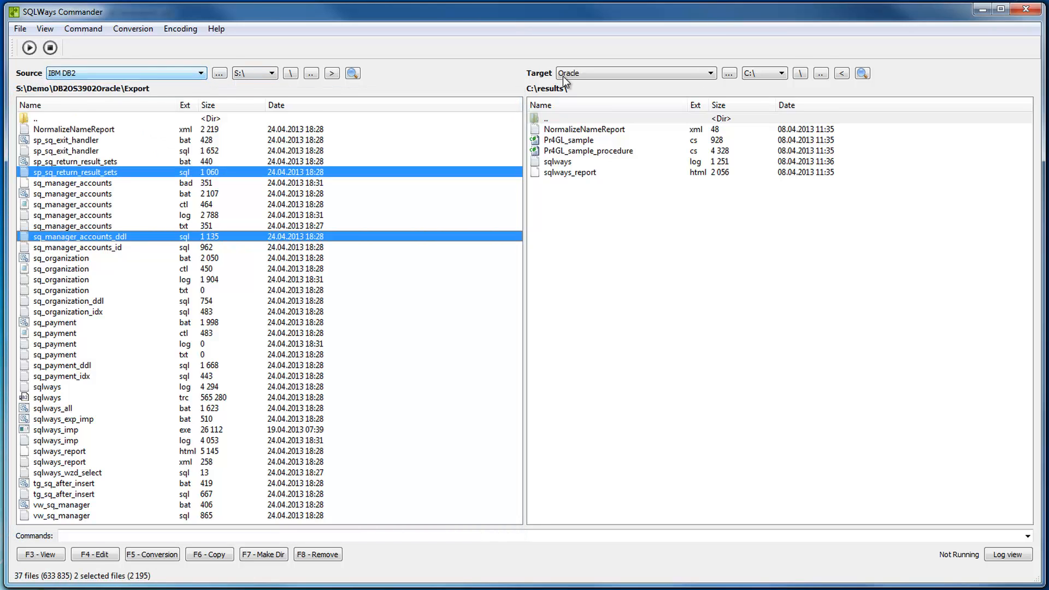
{"action": "left_click", "coordinate": [709, 73]}
{"action": "left_click", "coordinate": [707, 74]}
Go up to the DB2OS3902Oracle folder and try setting up a conversion of its Export folder with the file mask *.sql
{"action": "double_click", "coordinate": [69, 119]}
{"action": "left_click", "coordinate": [57, 133]}
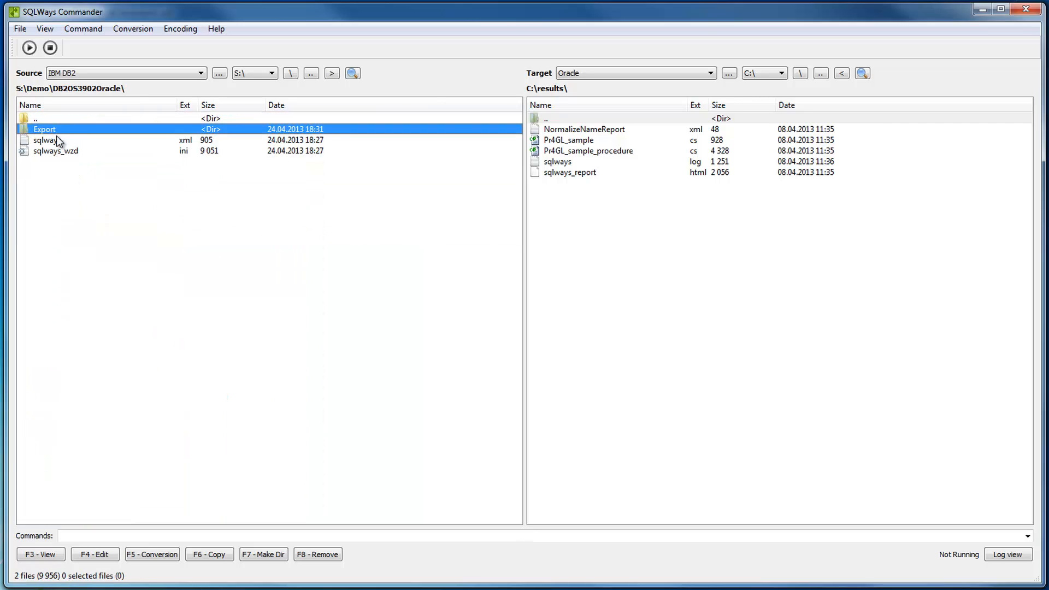
{"action": "left_click", "coordinate": [29, 48]}
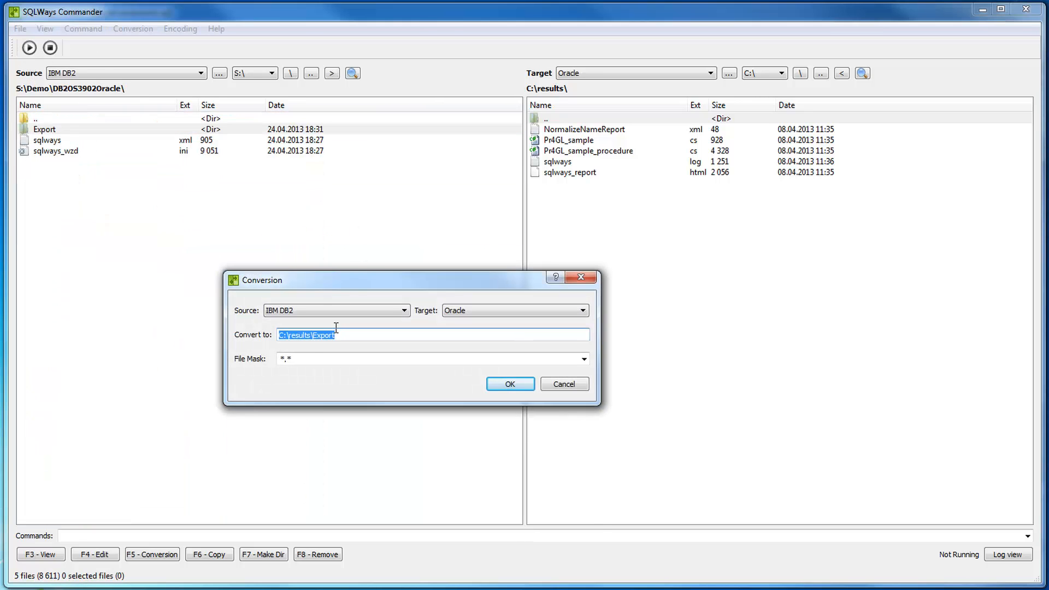
{"action": "left_click", "coordinate": [312, 355]}
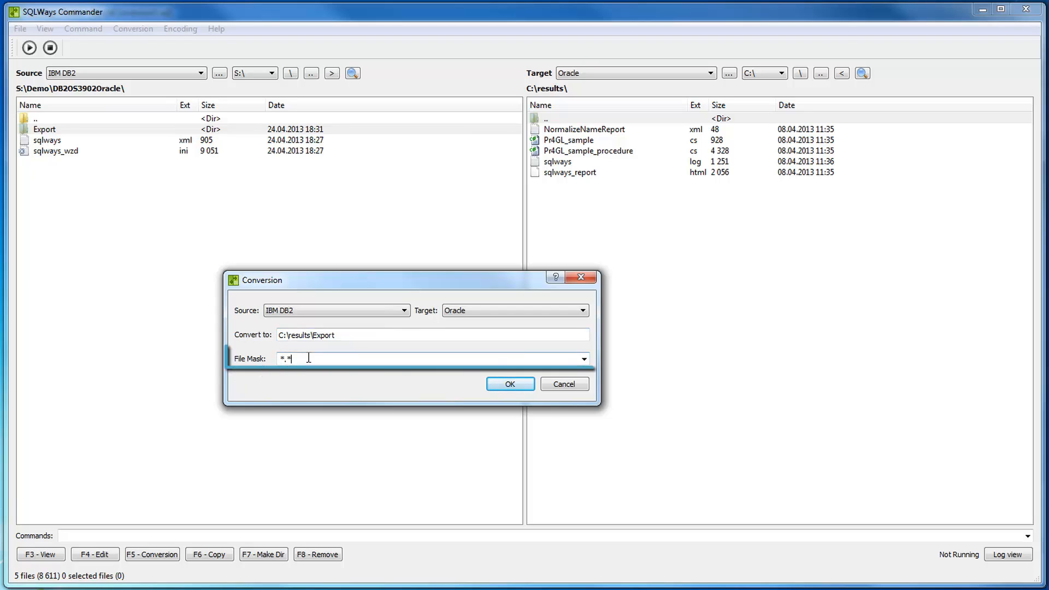
{"action": "key", "text": "BackSpace"}
{"action": "type", "text": "sql"}
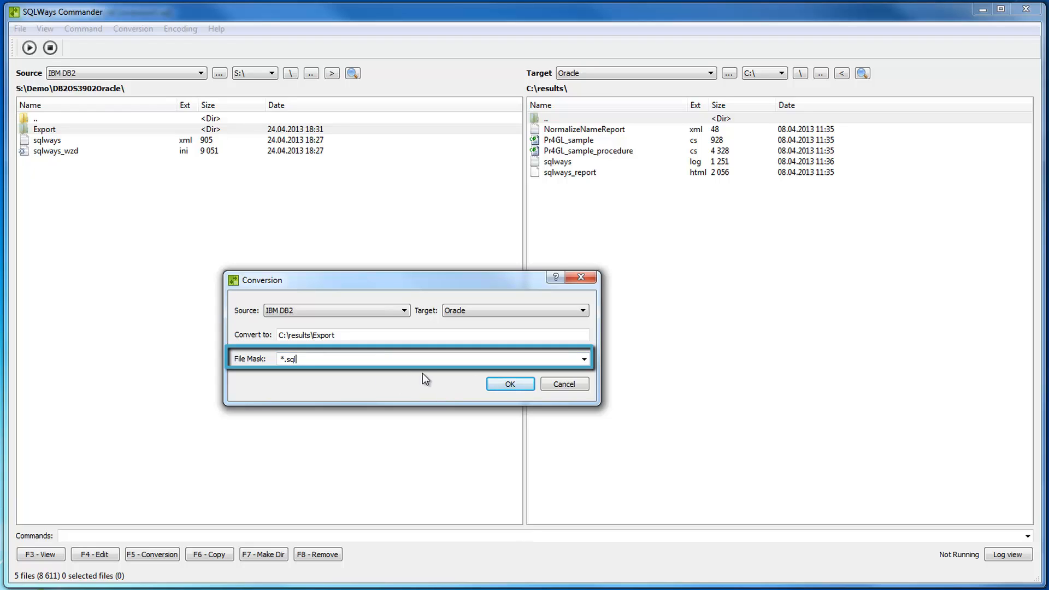
{"action": "left_click_drag", "start_coordinate": [312, 359], "coordinate": [278, 360]}
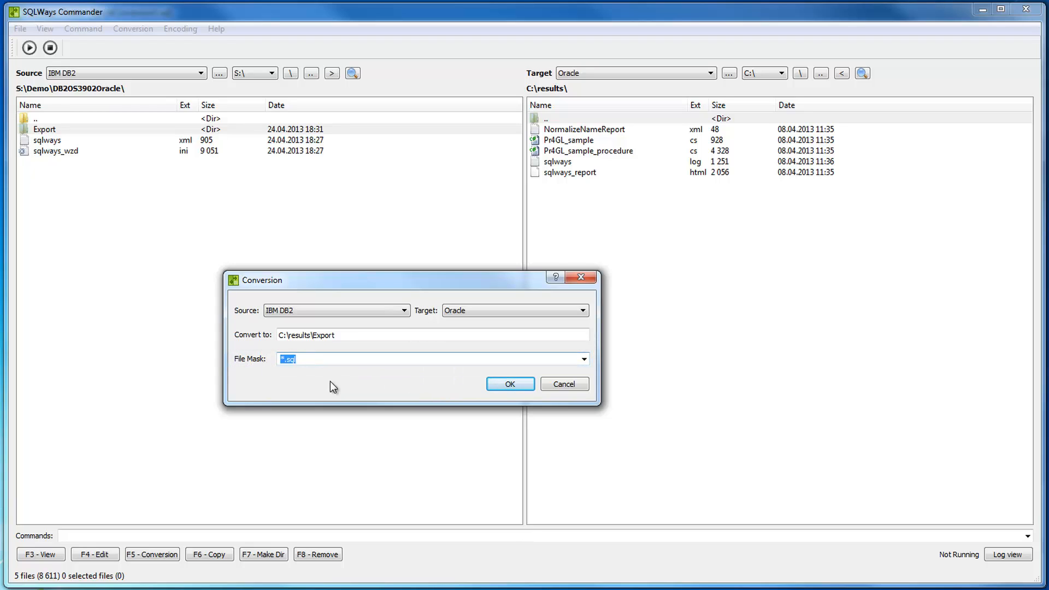
{"action": "left_click", "coordinate": [339, 356]}
{"action": "left_click", "coordinate": [579, 385]}
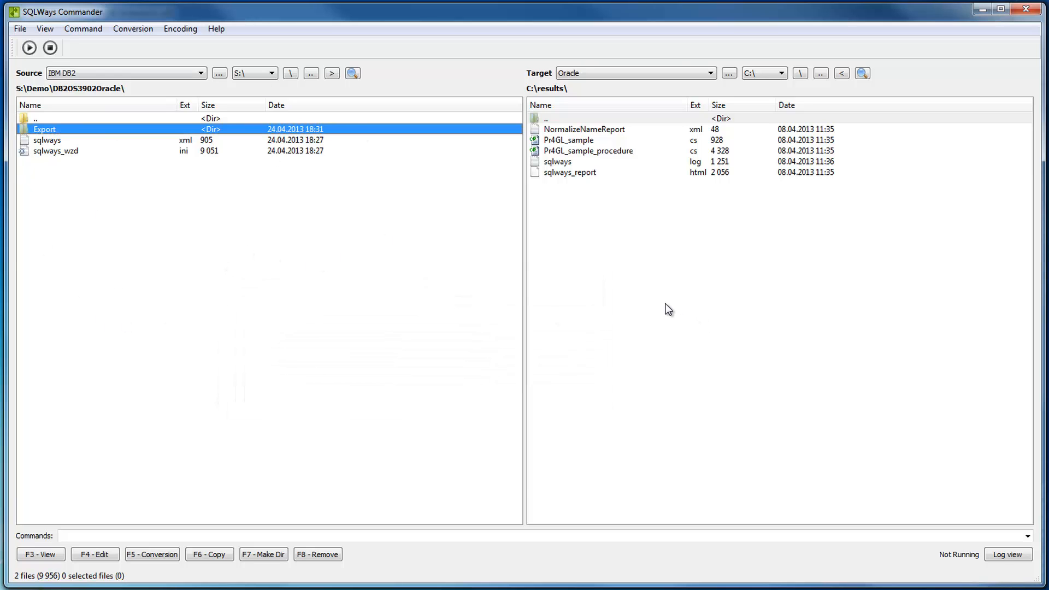
Open the Export folder on the source side and show the same folder on the target side
{"action": "double_click", "coordinate": [59, 130]}
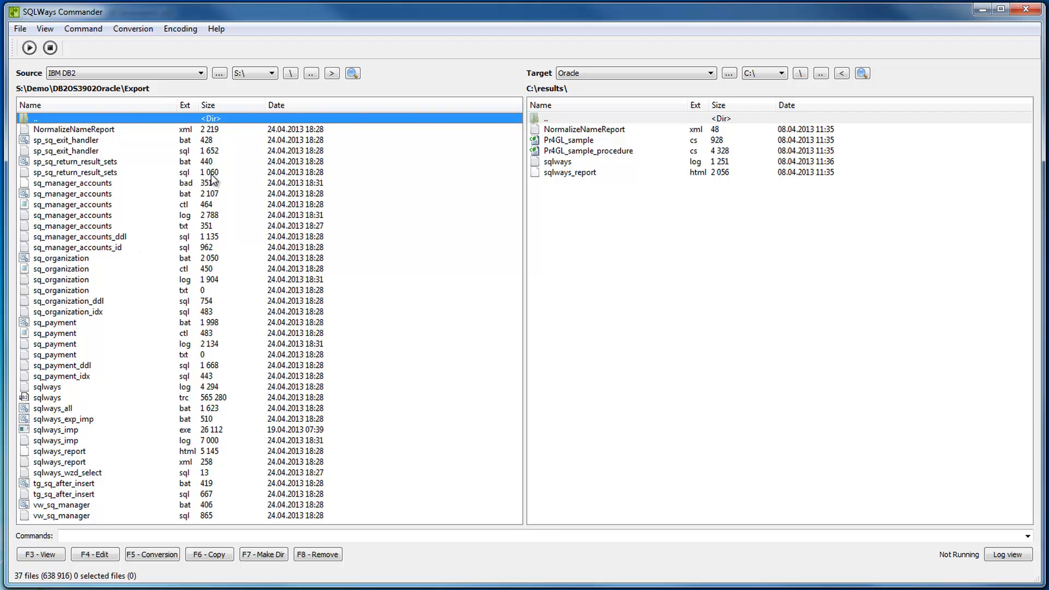
{"action": "left_click", "coordinate": [331, 73]}
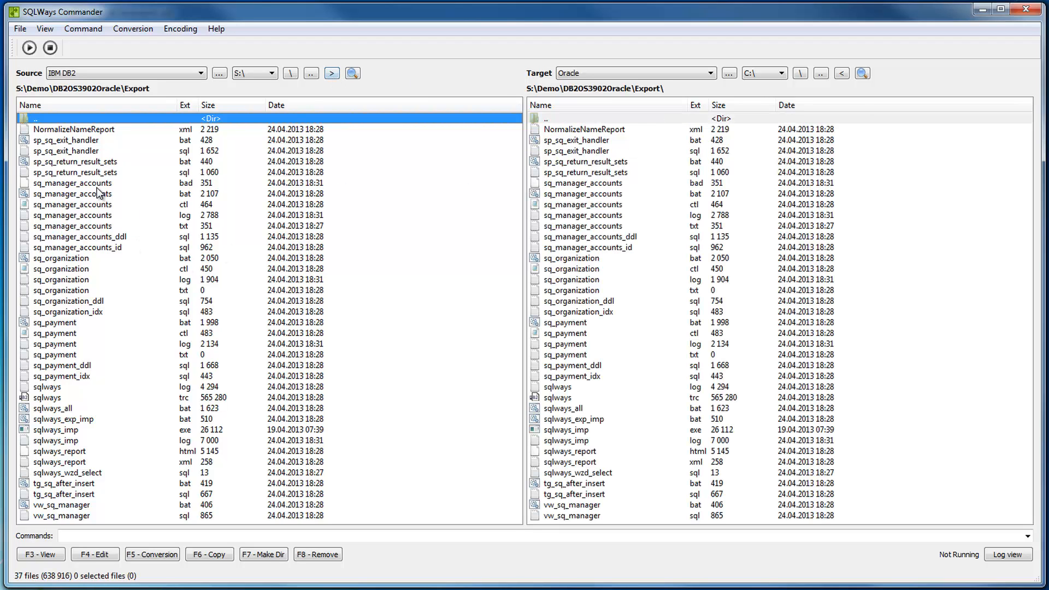
View sp_sq_exit_handler.sql and sp_sq_return_result_sets.sql side by side, and close both files and SQLWays Commander
{"action": "left_click", "coordinate": [97, 162]}
{"action": "double_click", "coordinate": [107, 152]}
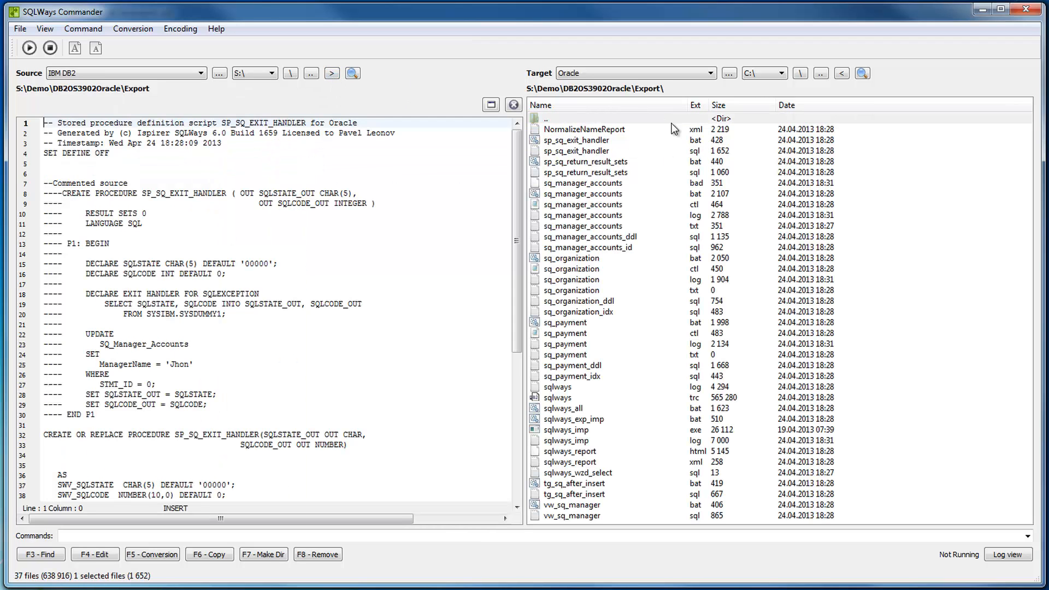
{"action": "double_click", "coordinate": [621, 174]}
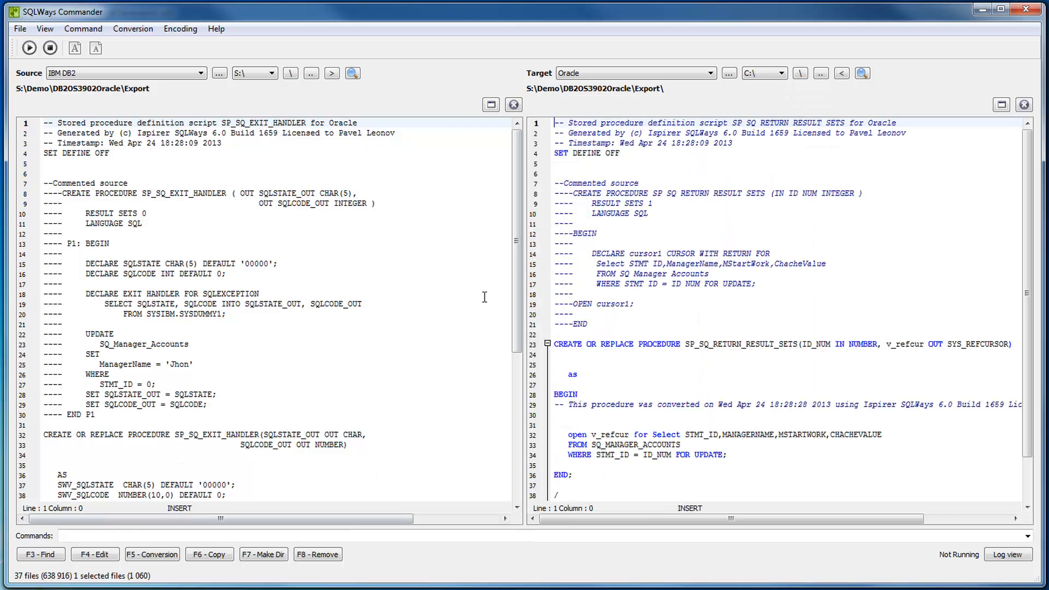
{"action": "left_click", "coordinate": [1024, 105]}
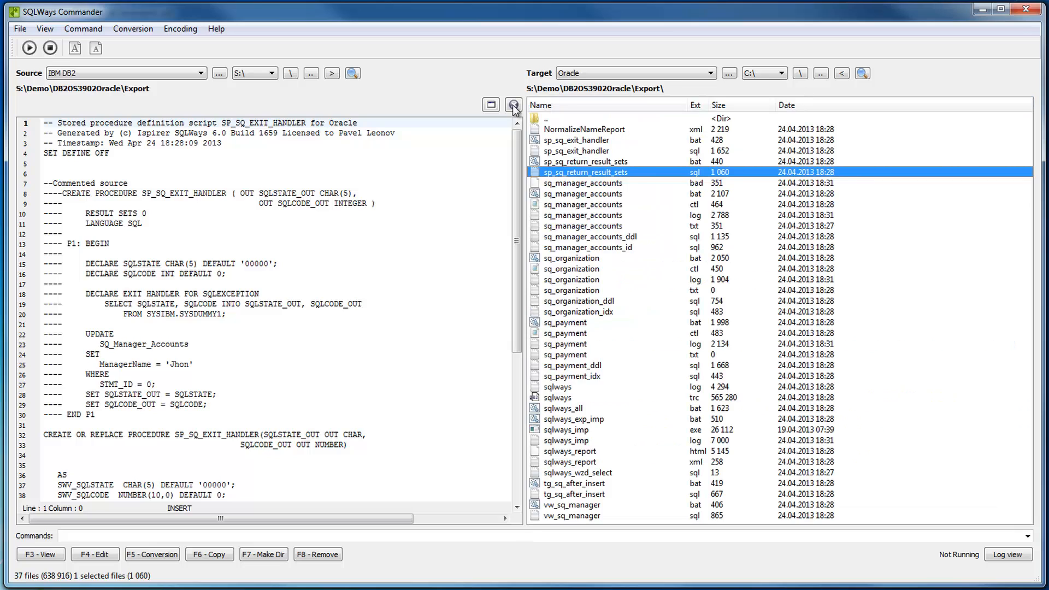
{"action": "left_click", "coordinate": [513, 105]}
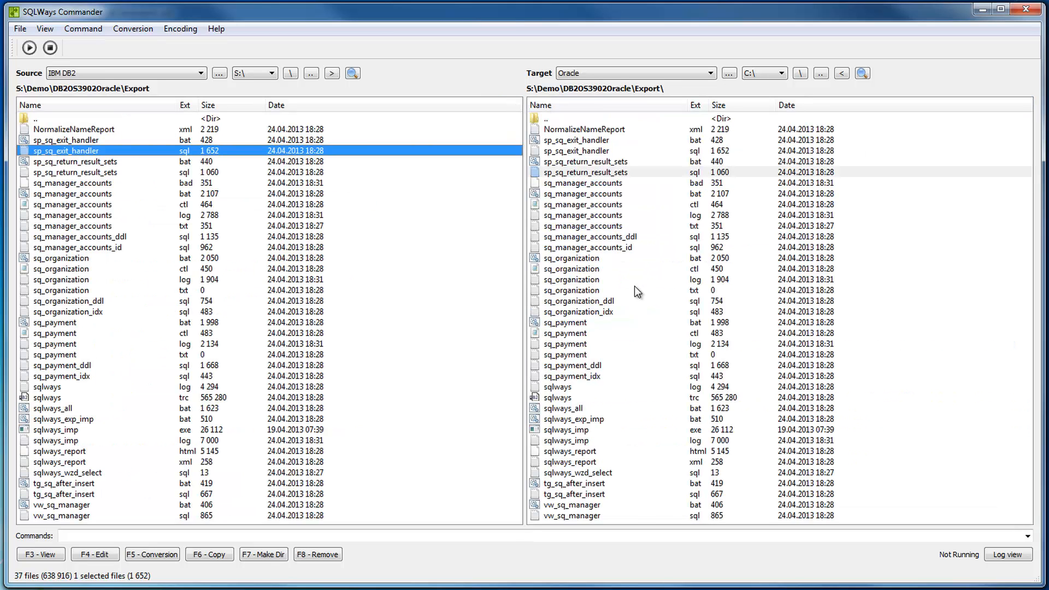
{"action": "left_click", "coordinate": [1027, 12]}
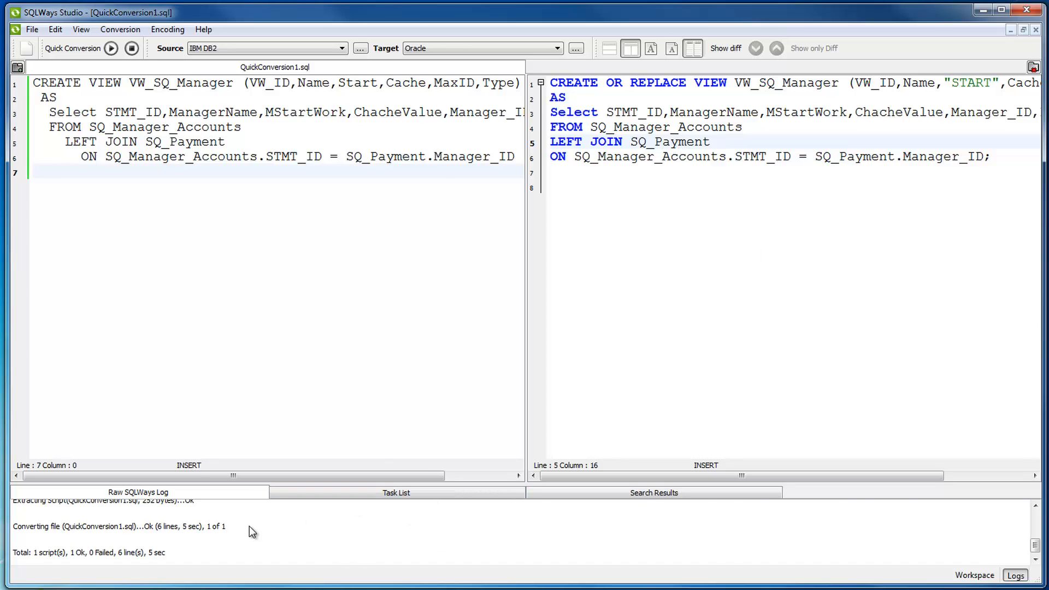
Go to the start of the raw SQLWays log in SQLWays Studio and highlight the sqlways.exe command line
{"action": "scroll", "coordinate": [249, 526], "scroll_direction": "up", "scroll_amount": 10}
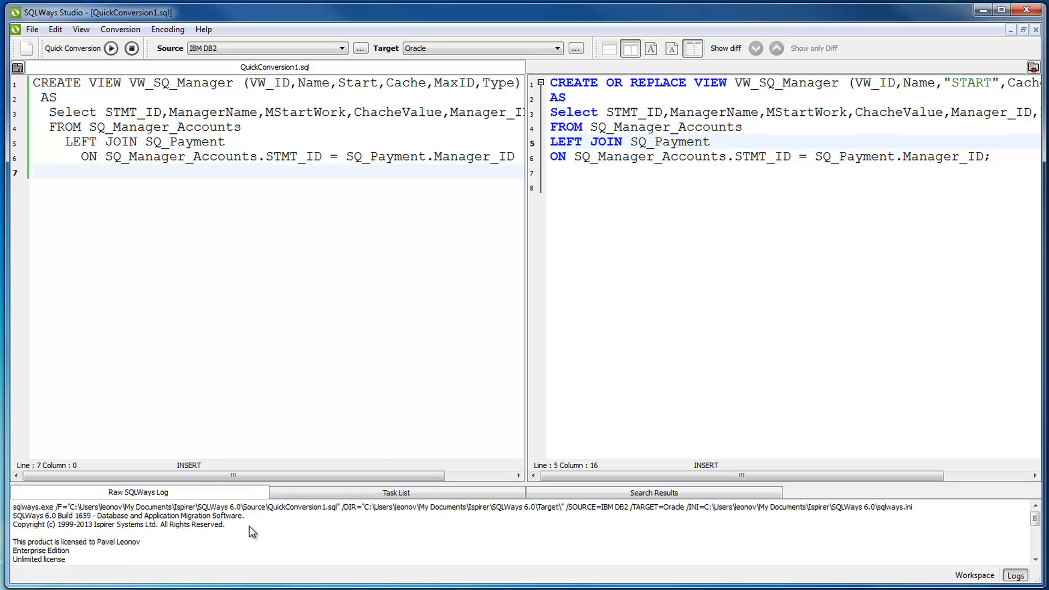
{"action": "left_click", "coordinate": [15, 508]}
{"action": "left_click_drag", "start_coordinate": [34, 509], "coordinate": [923, 508]}
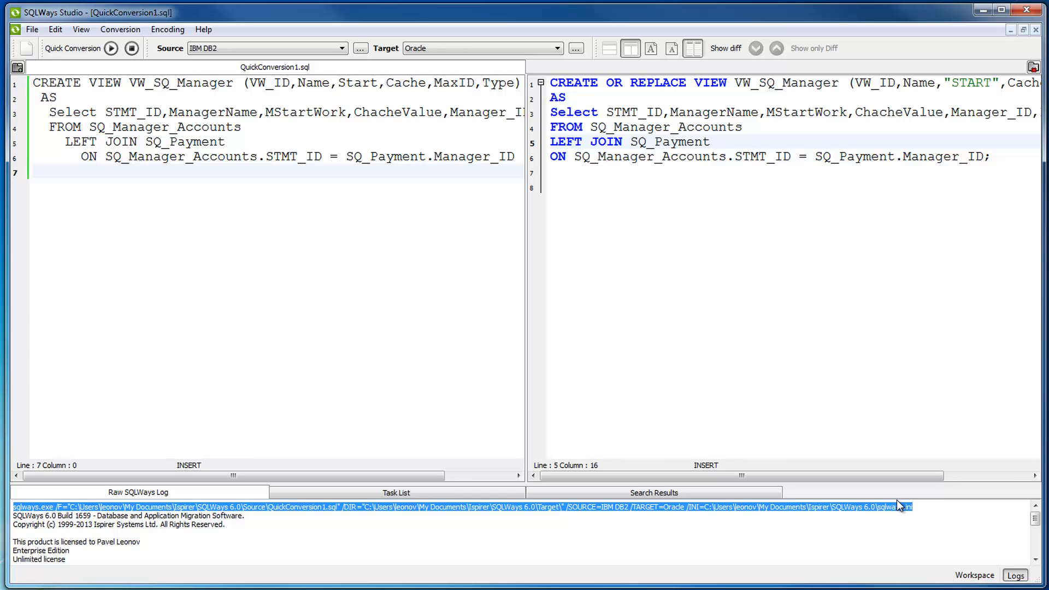
{"action": "left_click", "coordinate": [932, 506]}
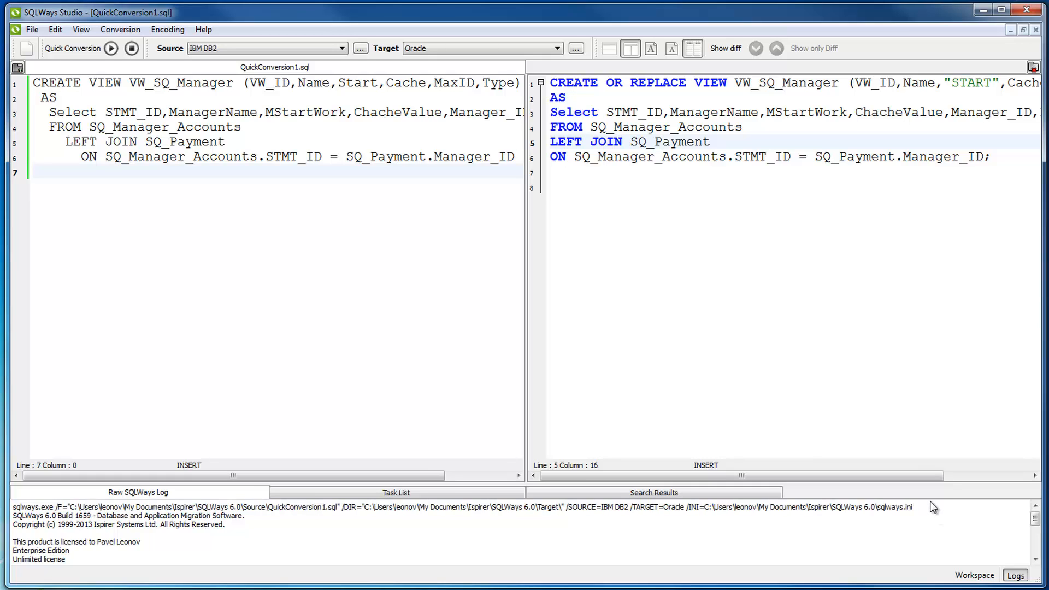